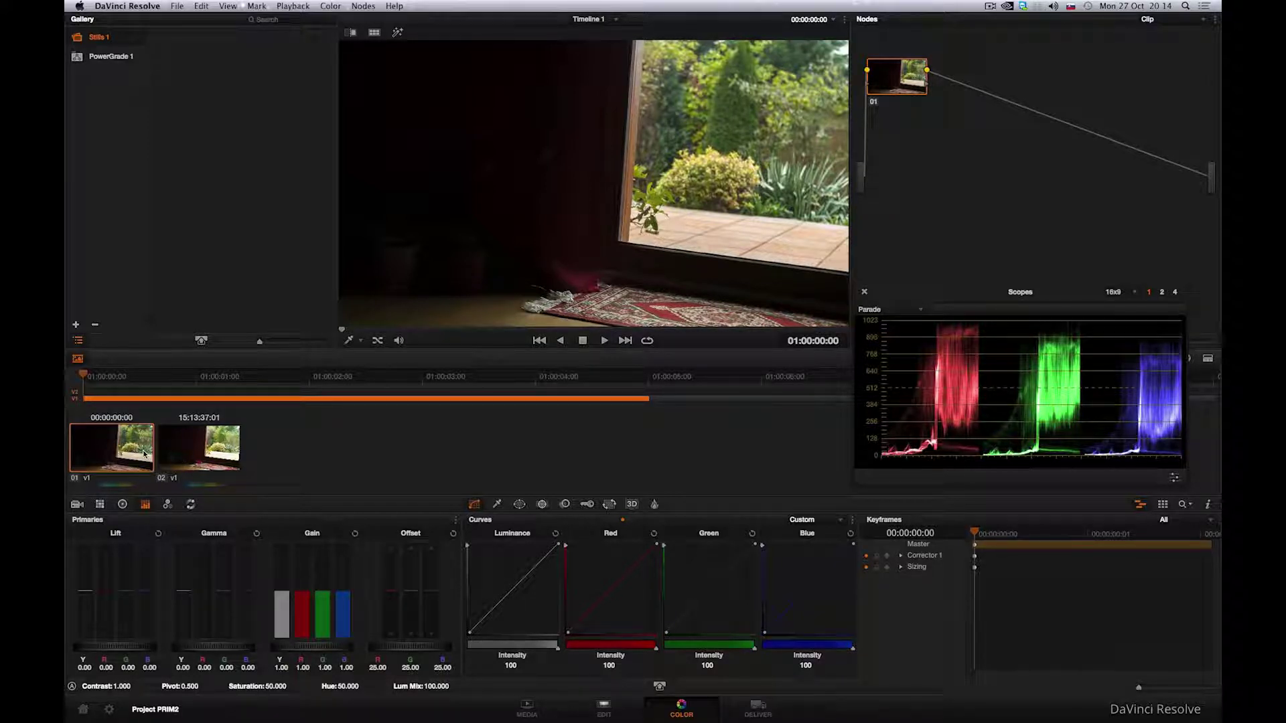
After comparing with clip 02, reset and lift clip 01's Gamma Y slightly, then show clip 02
left_click(187, 454)
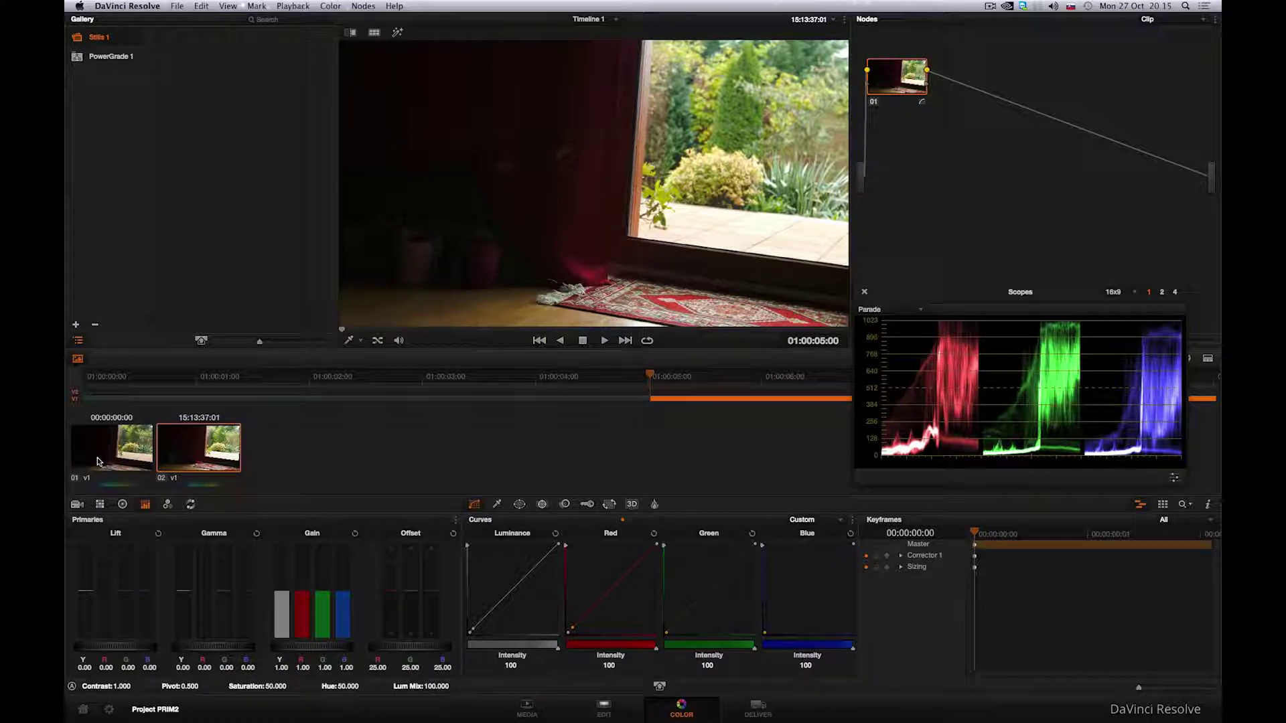
left_click(97, 462)
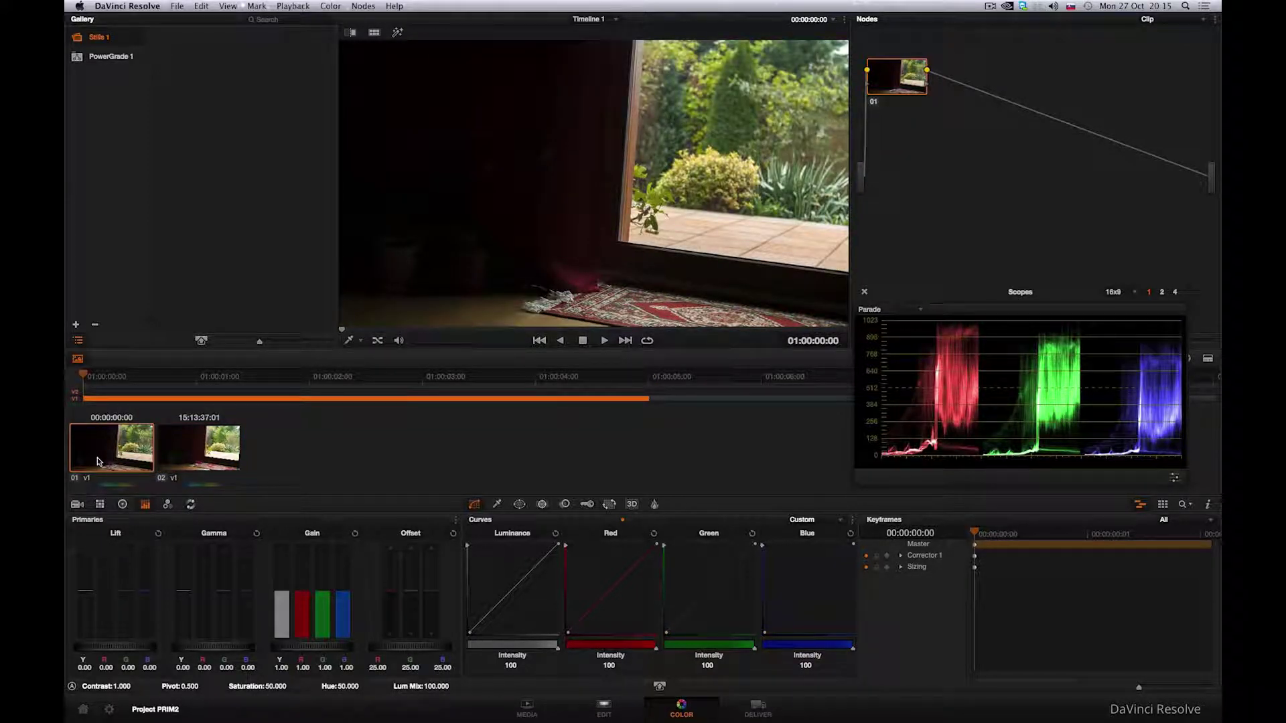
left_click_drag(181, 593, 183, 584)
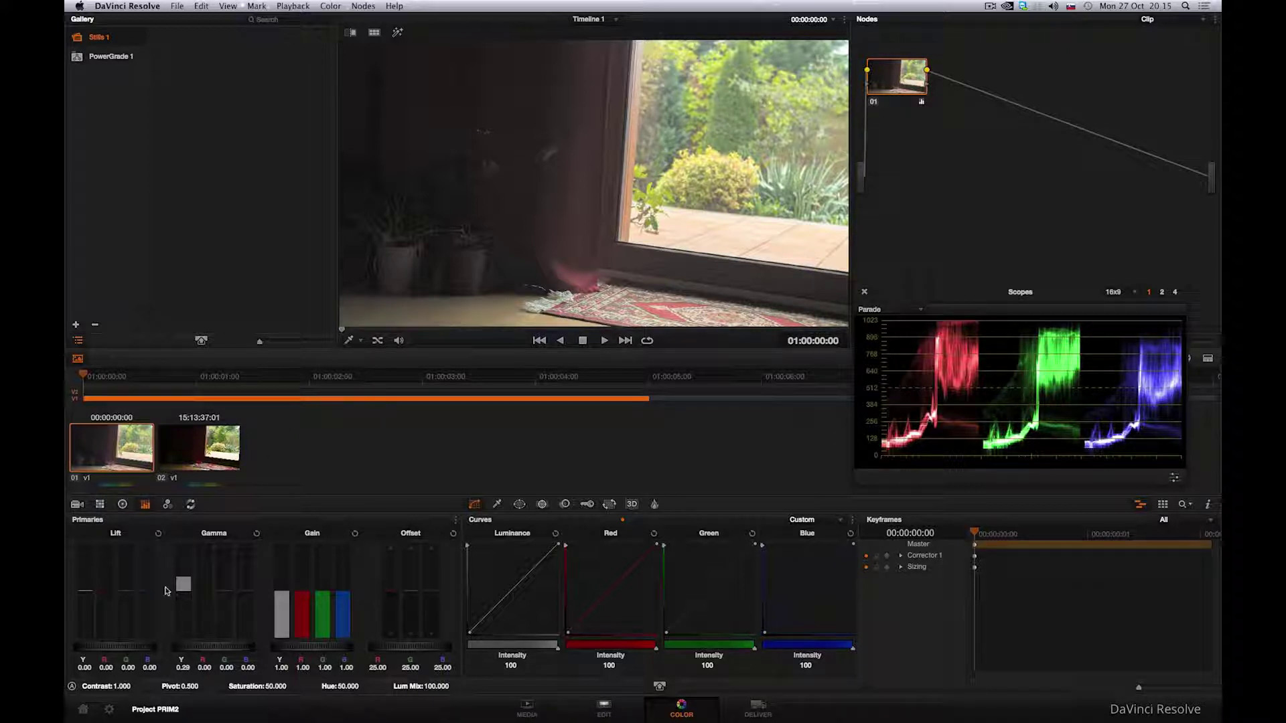
double_click(181, 662)
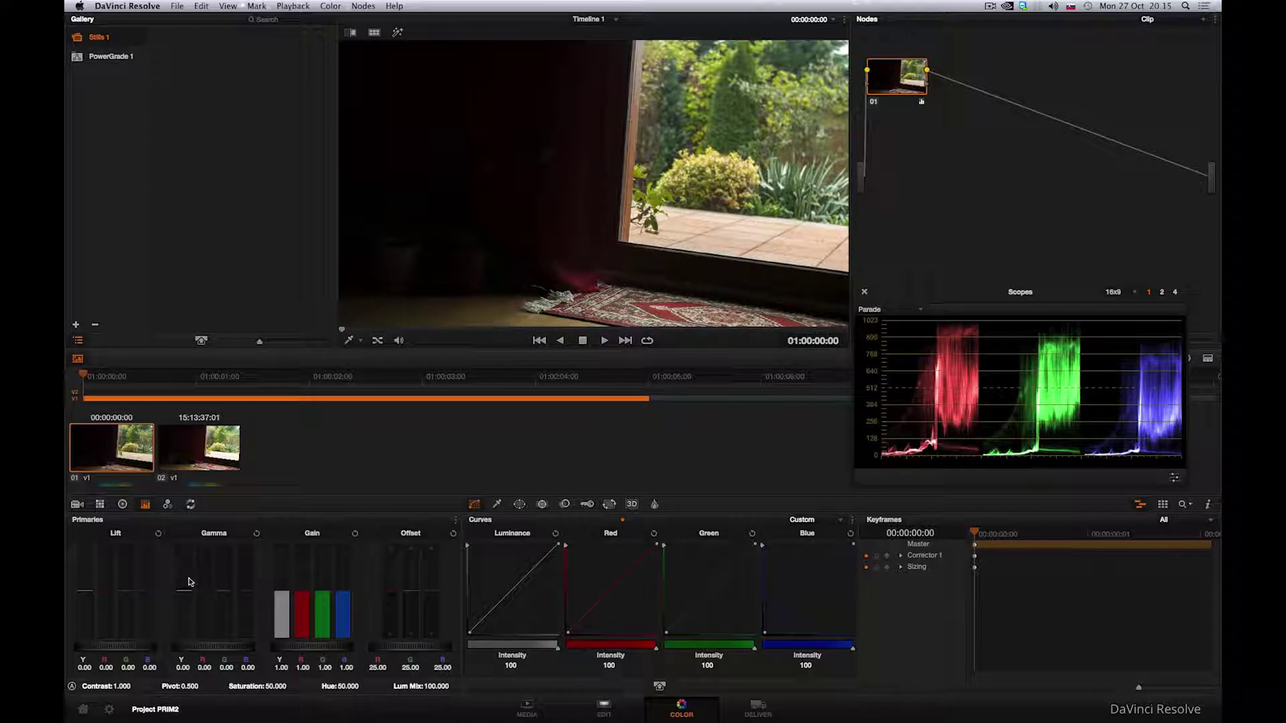
left_click_drag(191, 569, 196, 528)
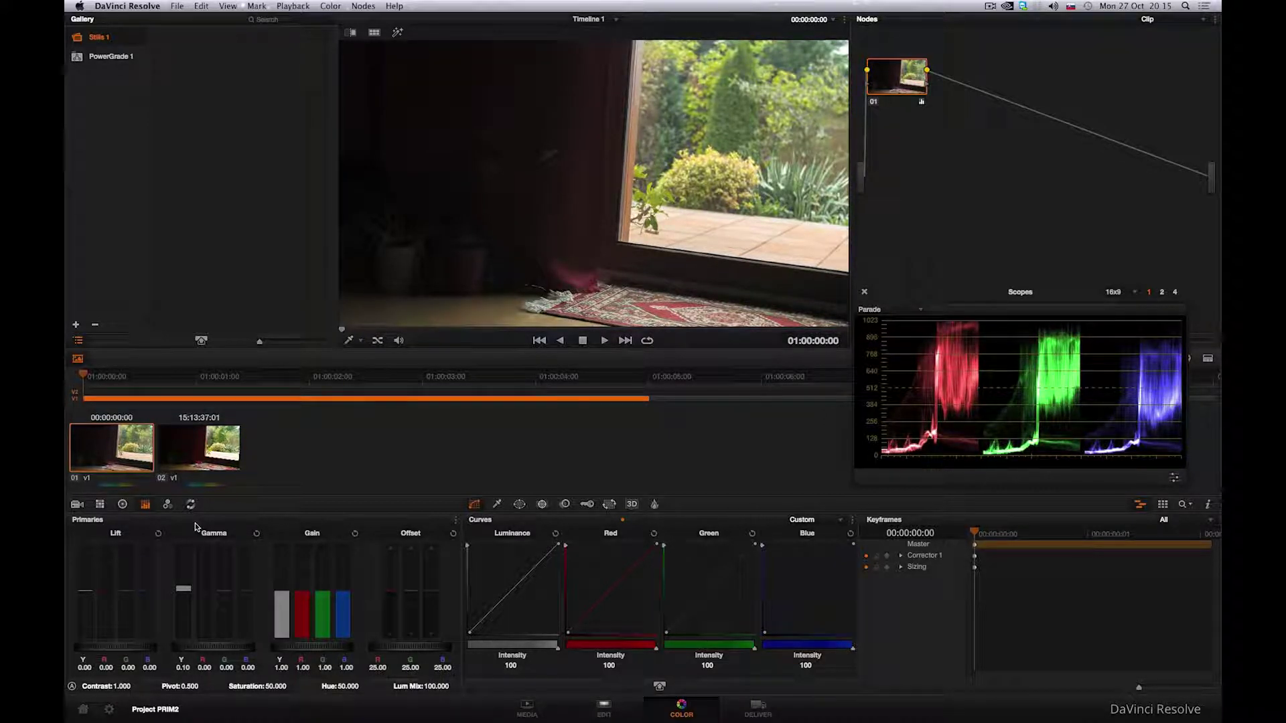
left_click(195, 443)
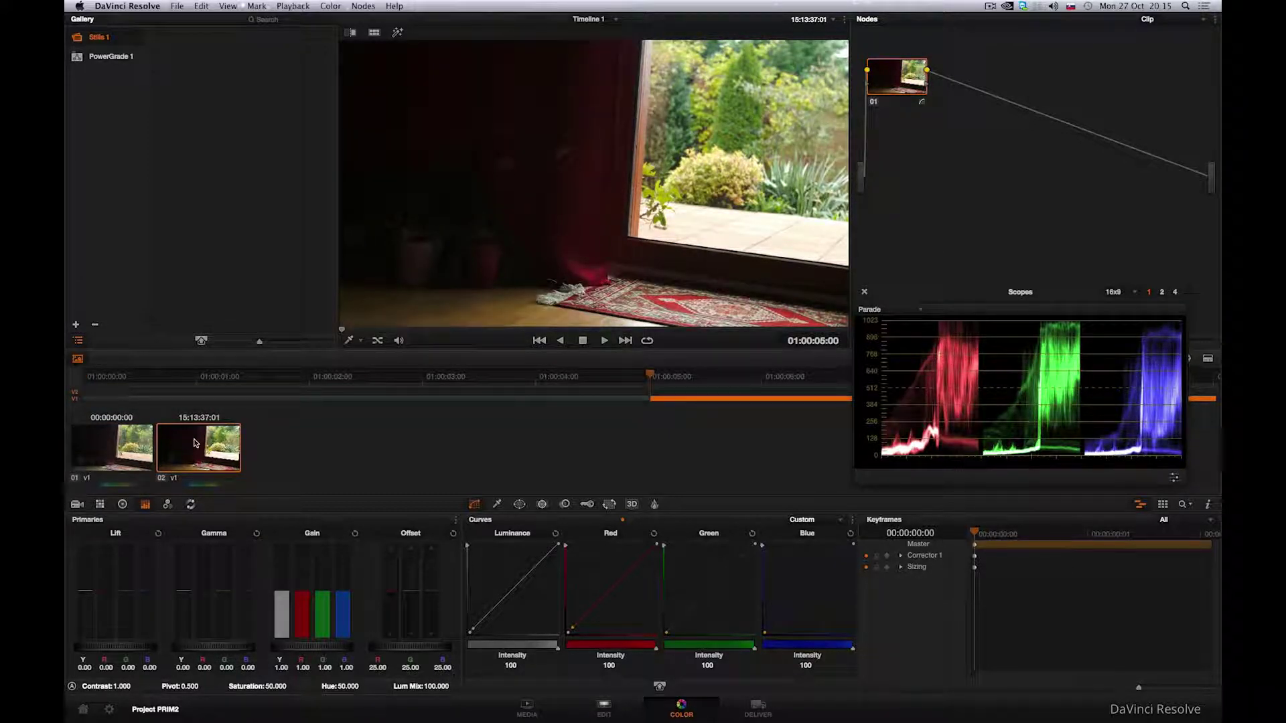
Set the CinemaDNG Camera Raw settings to Decode Using Project
left_click(111, 714)
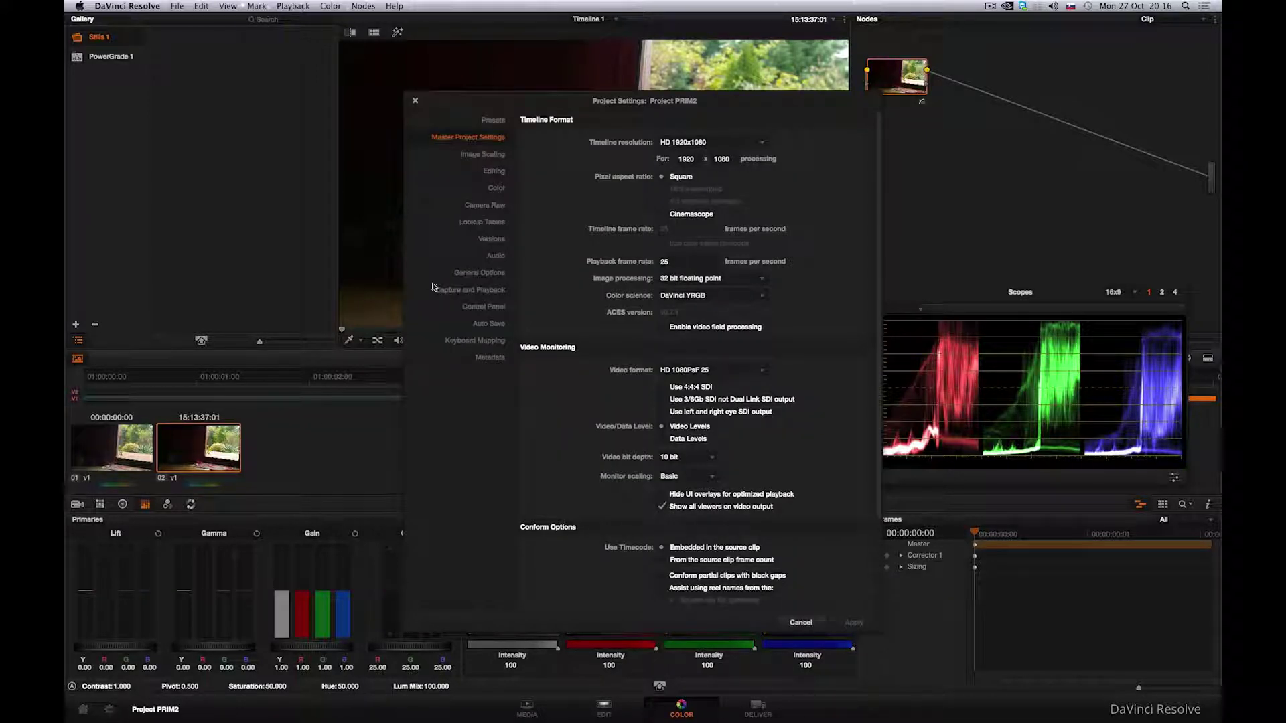
left_click(491, 211)
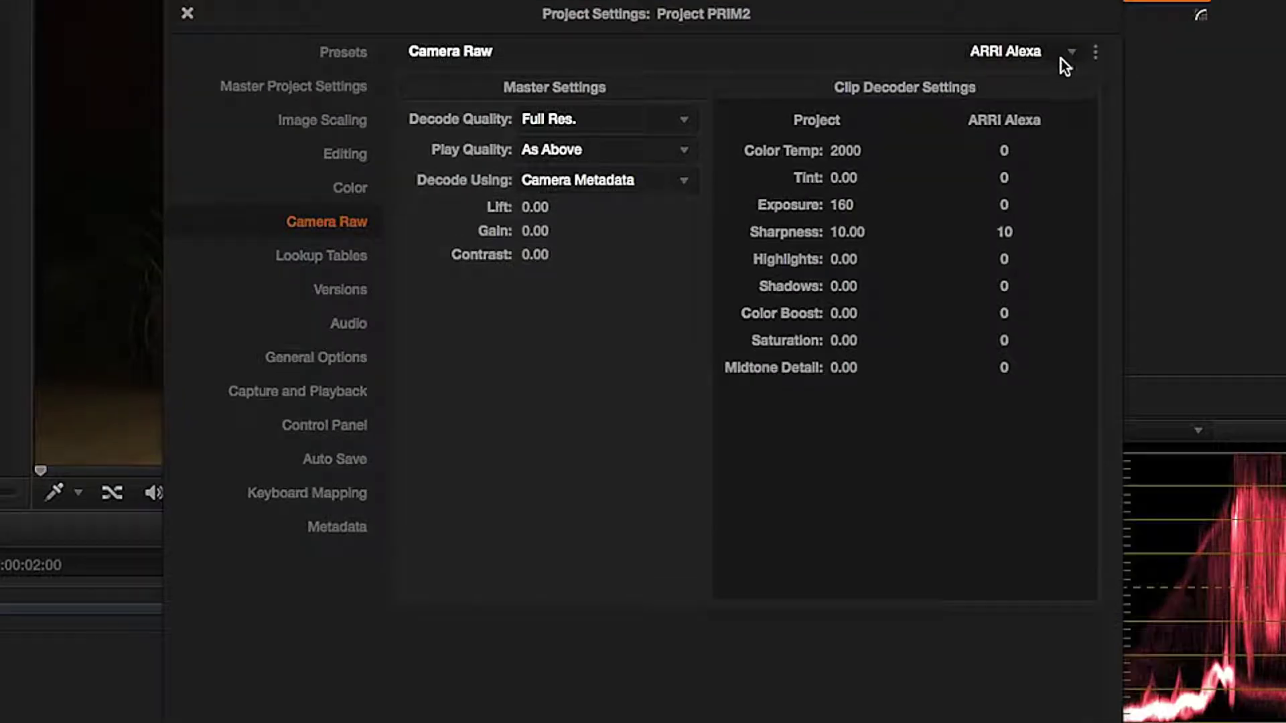
left_click(1070, 54)
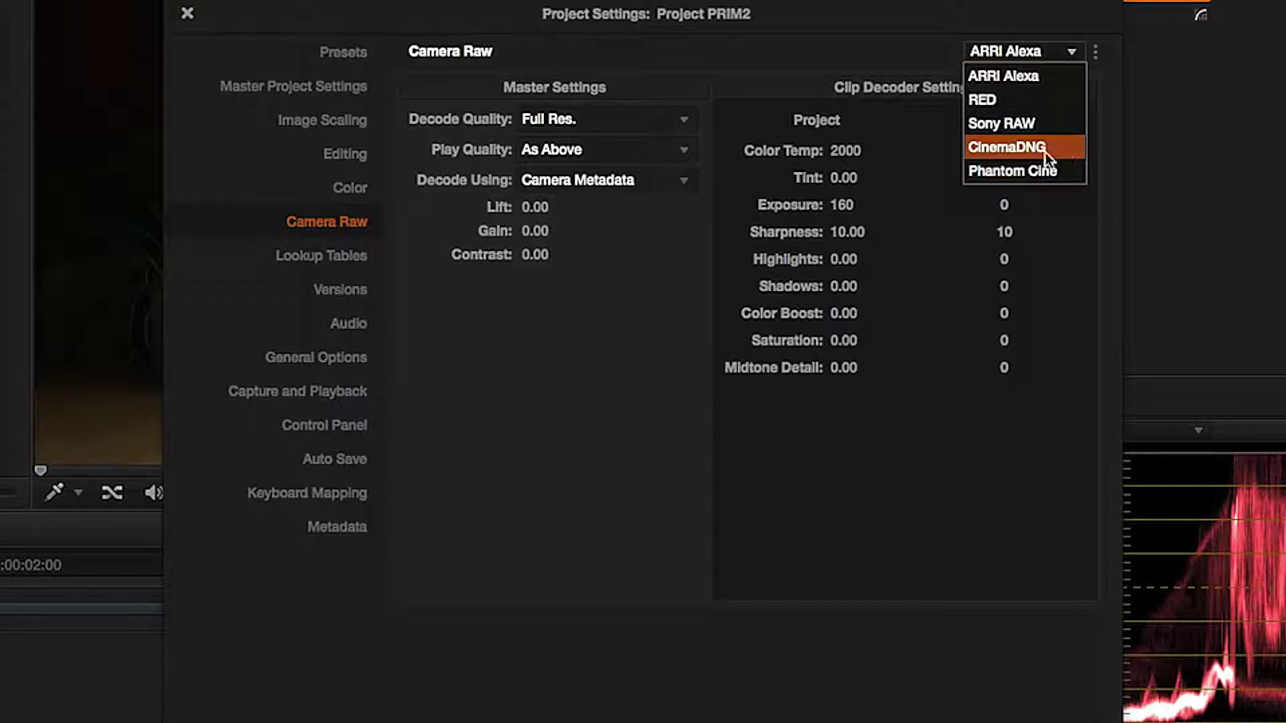
left_click(1046, 152)
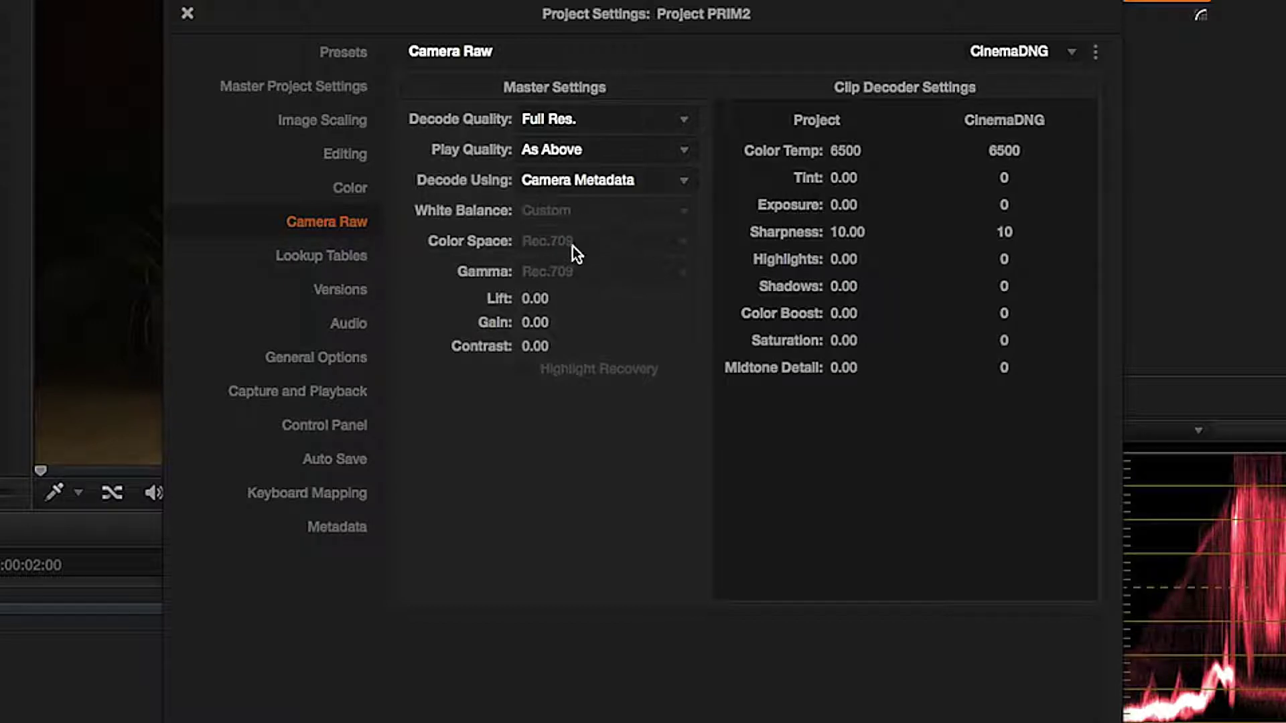
left_click(674, 187)
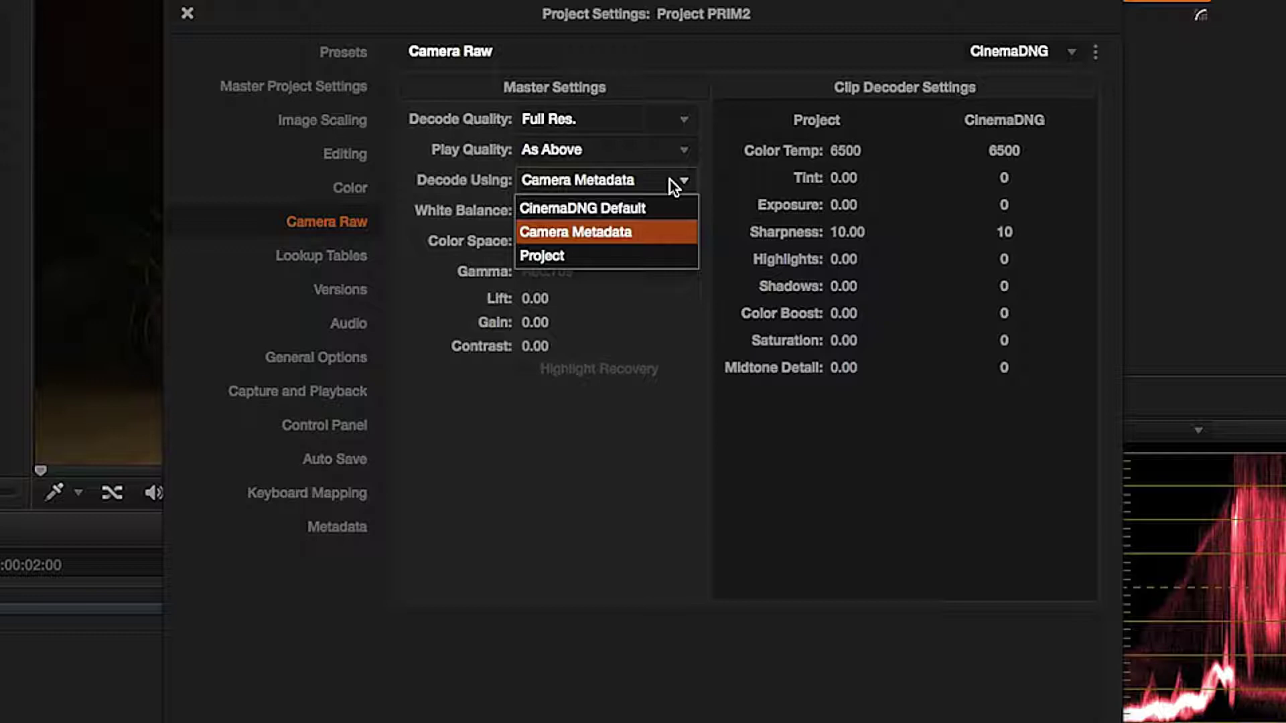
left_click(654, 255)
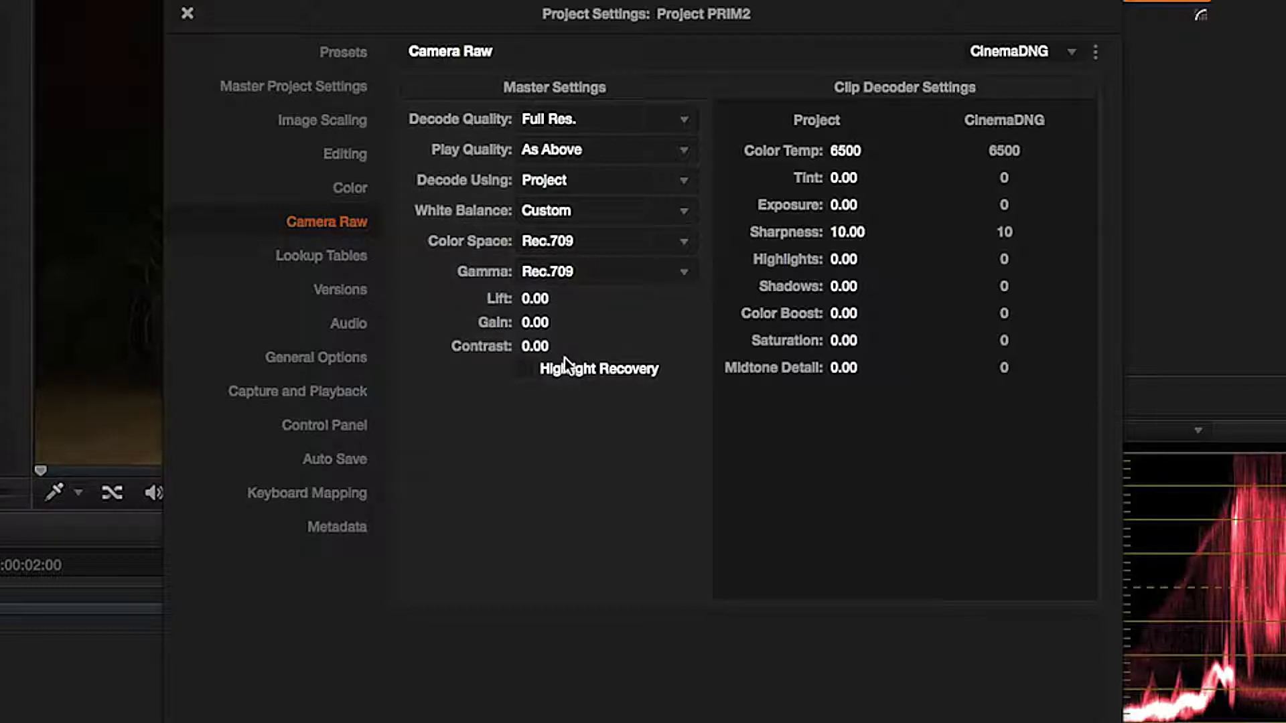
After trying BMD Film, set the raw colour space to Rec.709 and apply
mouse_move(542, 307)
left_mouse_down()
mouse_move(529, 306)
mouse_move(556, 299)
mouse_move(543, 306)
left_mouse_up()
left_click(609, 243)
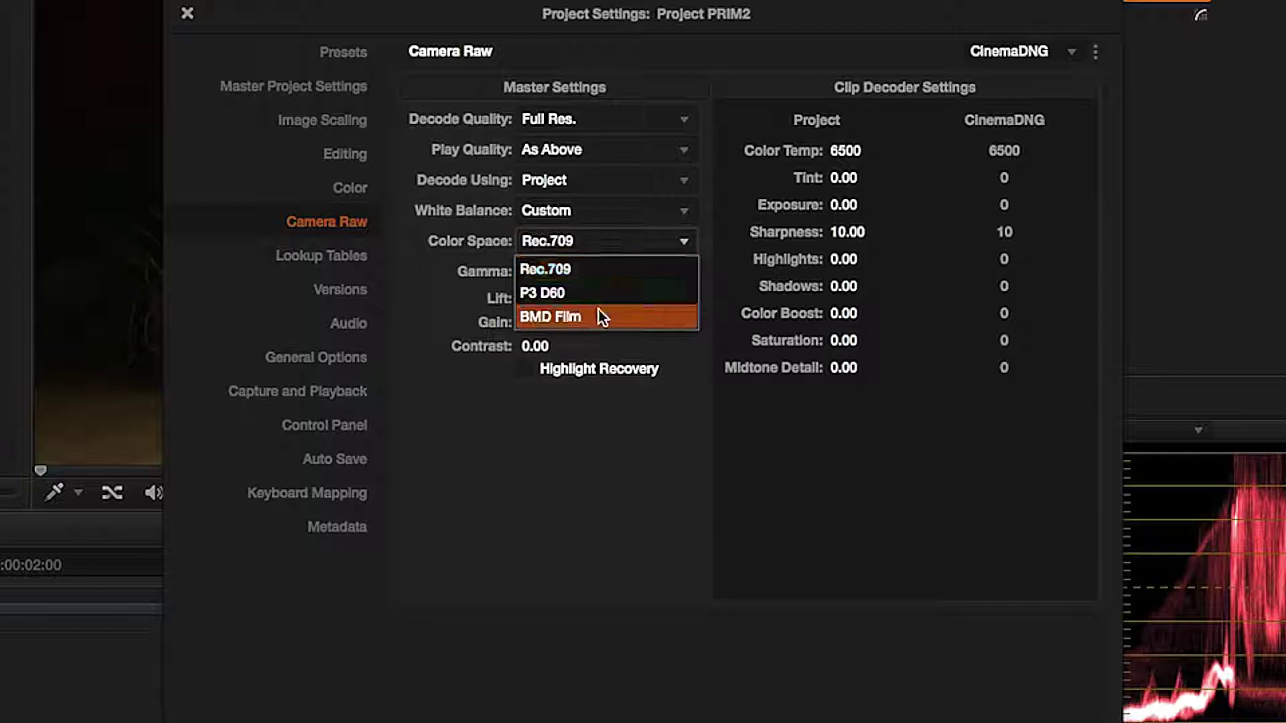
left_click(599, 313)
left_click(597, 238)
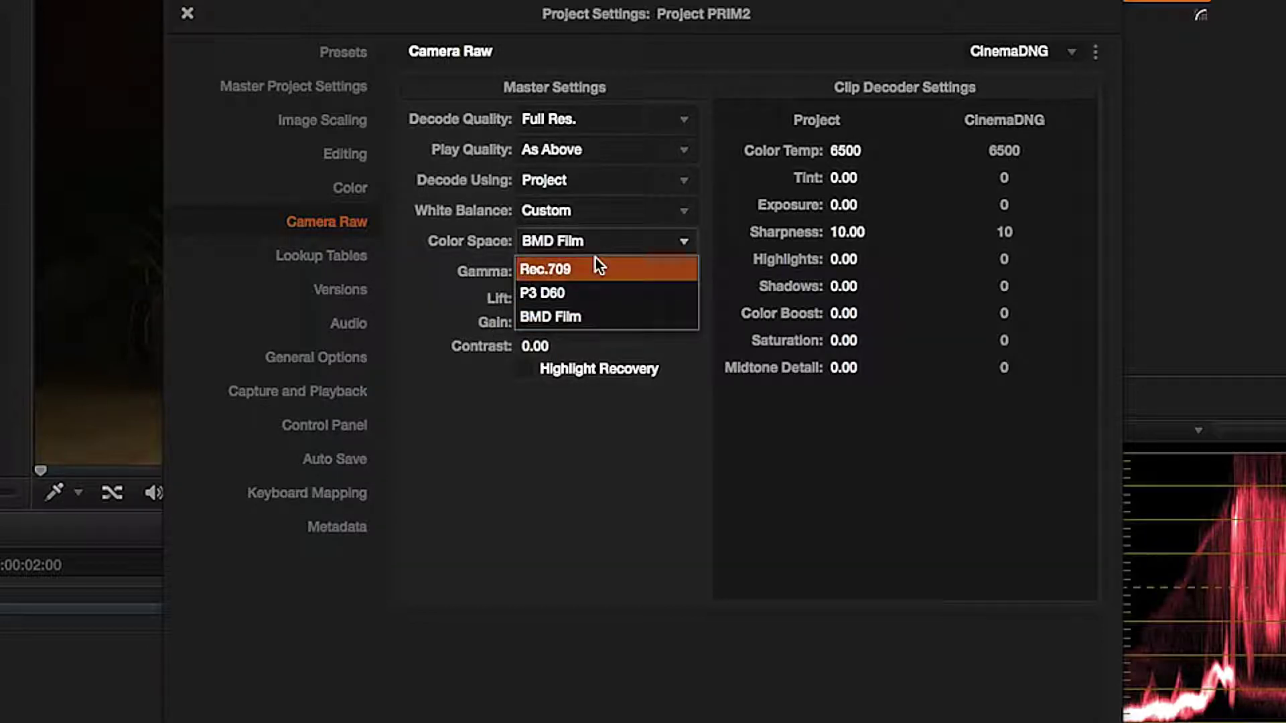
left_click(596, 261)
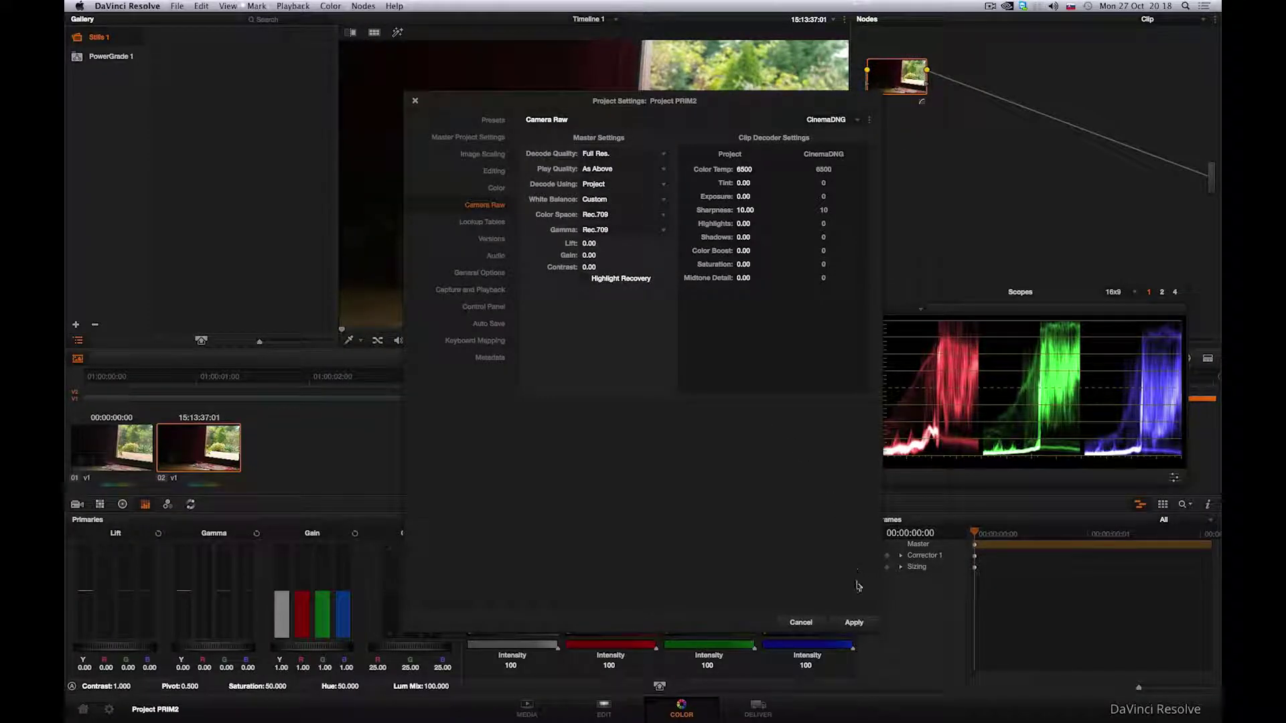
left_click(857, 623)
Switch clip 02's Camera Raw decoding to Clip settings
left_click(415, 101)
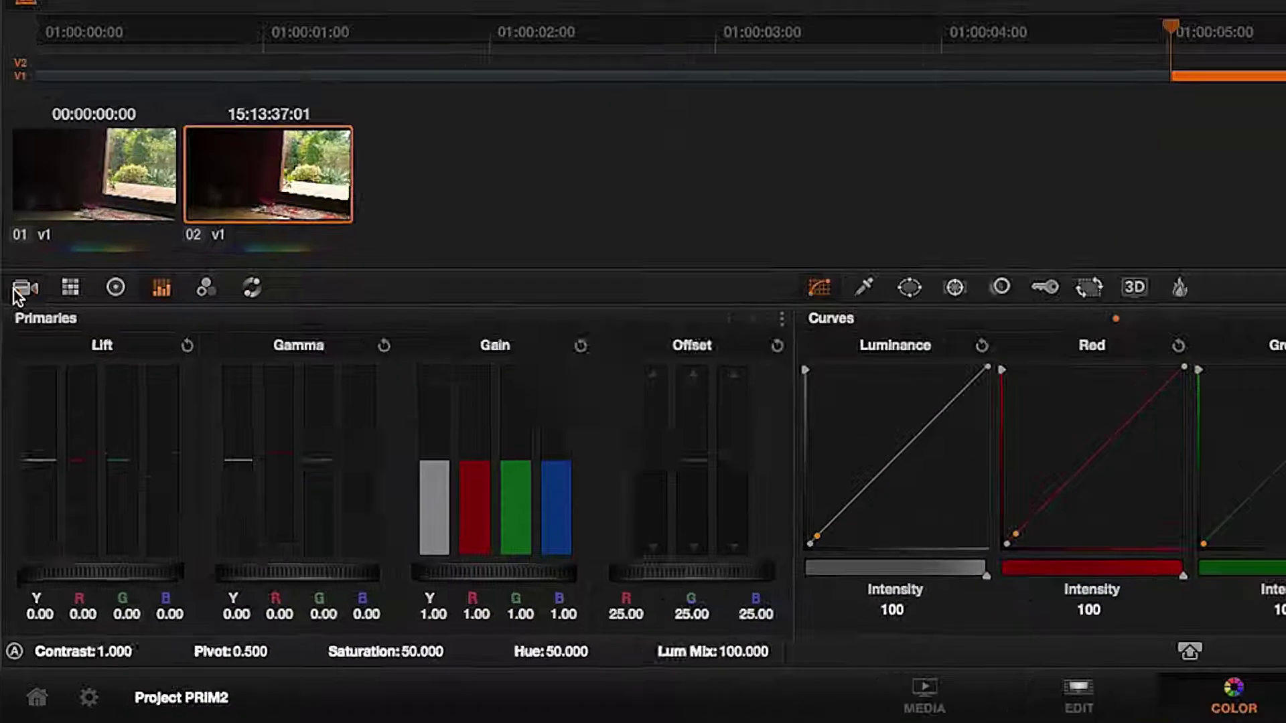
left_click(74, 505)
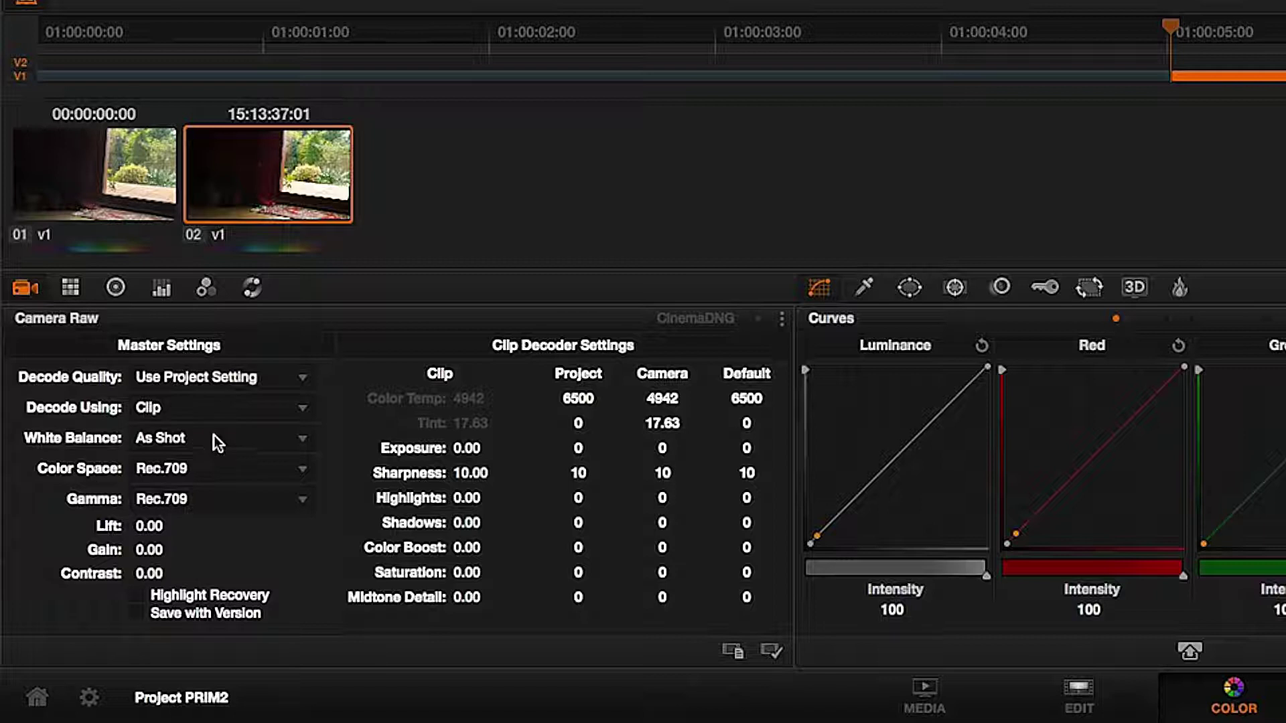
left_click(215, 408)
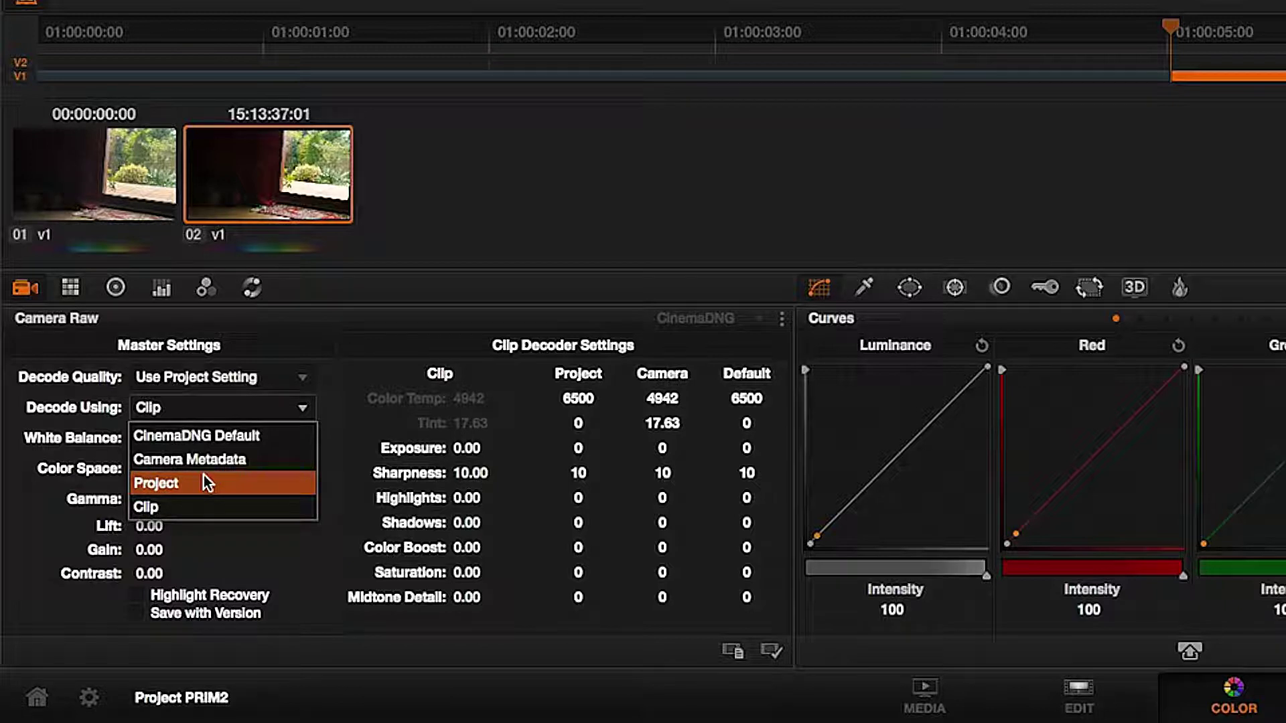
left_click(202, 507)
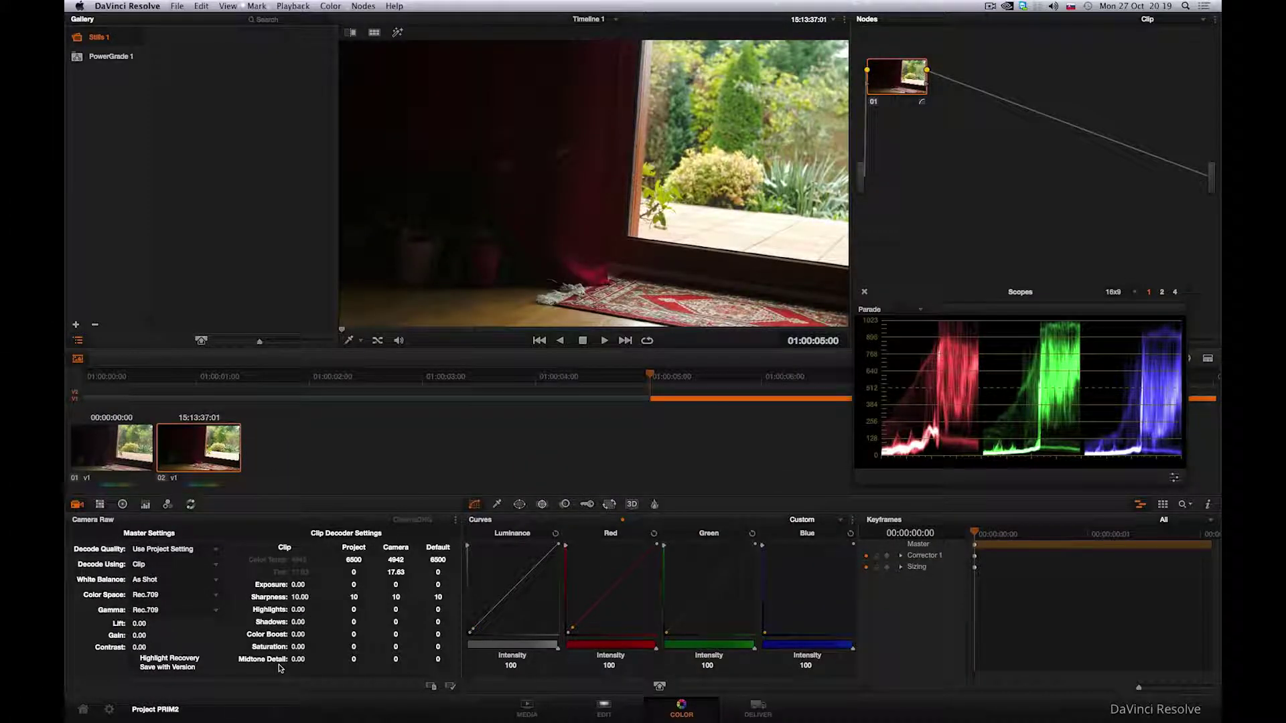
Raise clip 02's raw Exposure to 1.77, confirming clip 01 stays at 0
left_click_drag(298, 585, 308, 586)
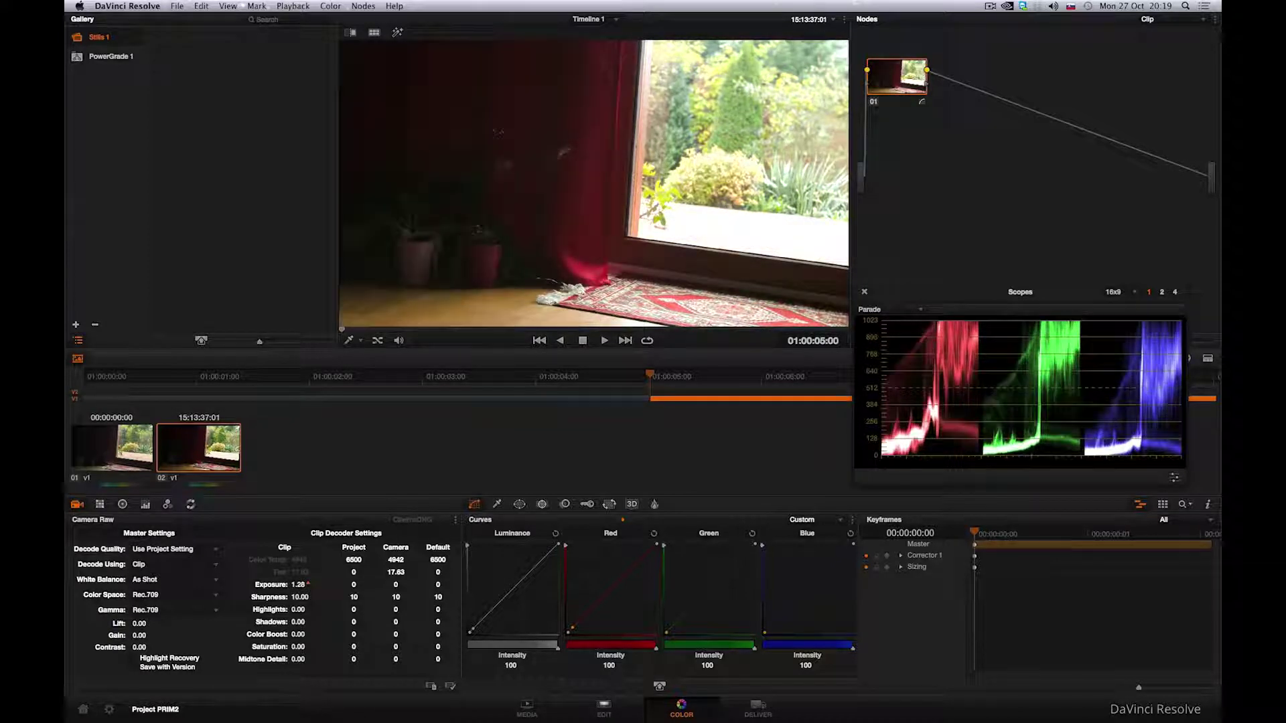
left_click_drag(308, 586, 298, 585)
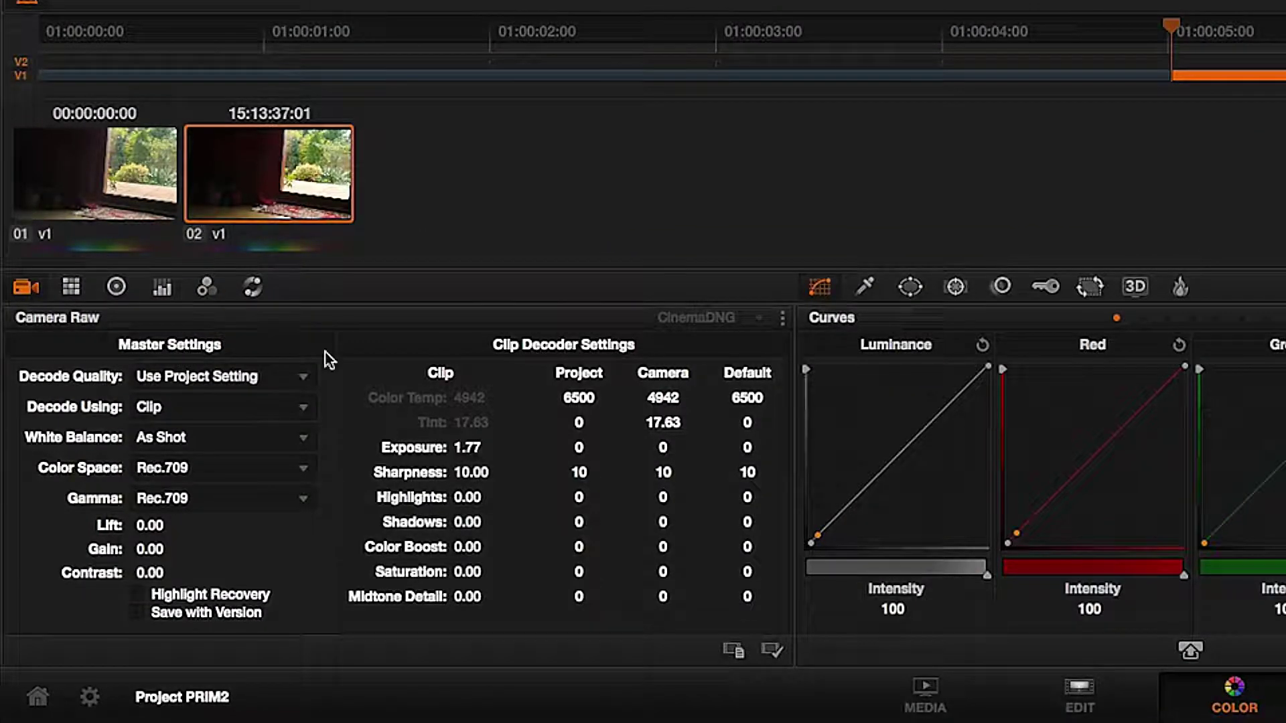
left_click(139, 184)
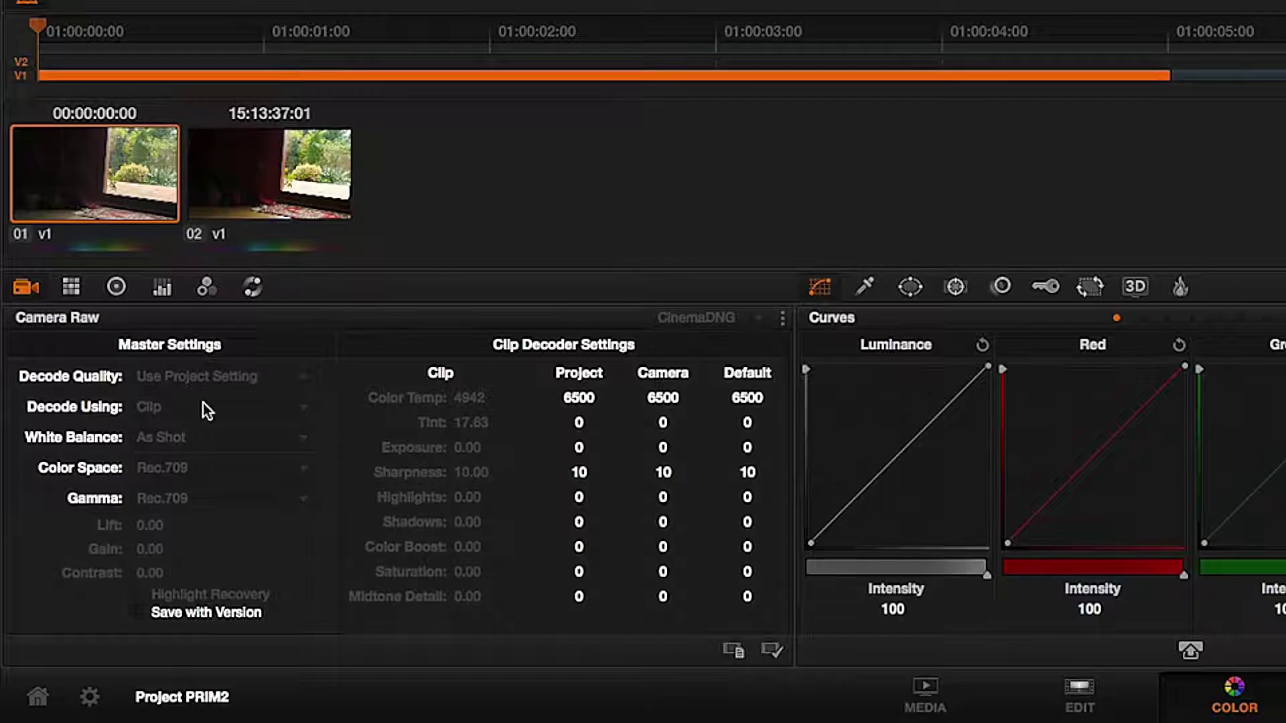
left_click(250, 198)
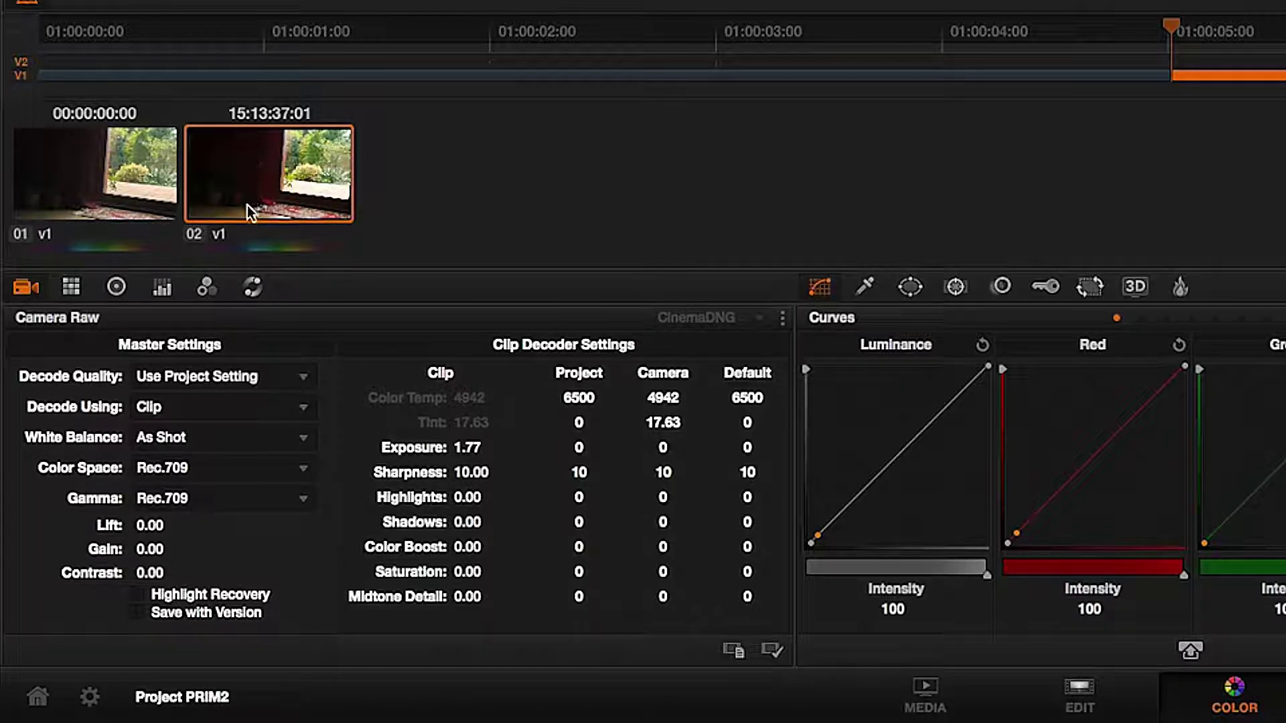
Set clip 02's primaries: Lift Y and Gamma Y -0.01, Gain Y 0.78, Saturation 31.2
left_click(162, 288)
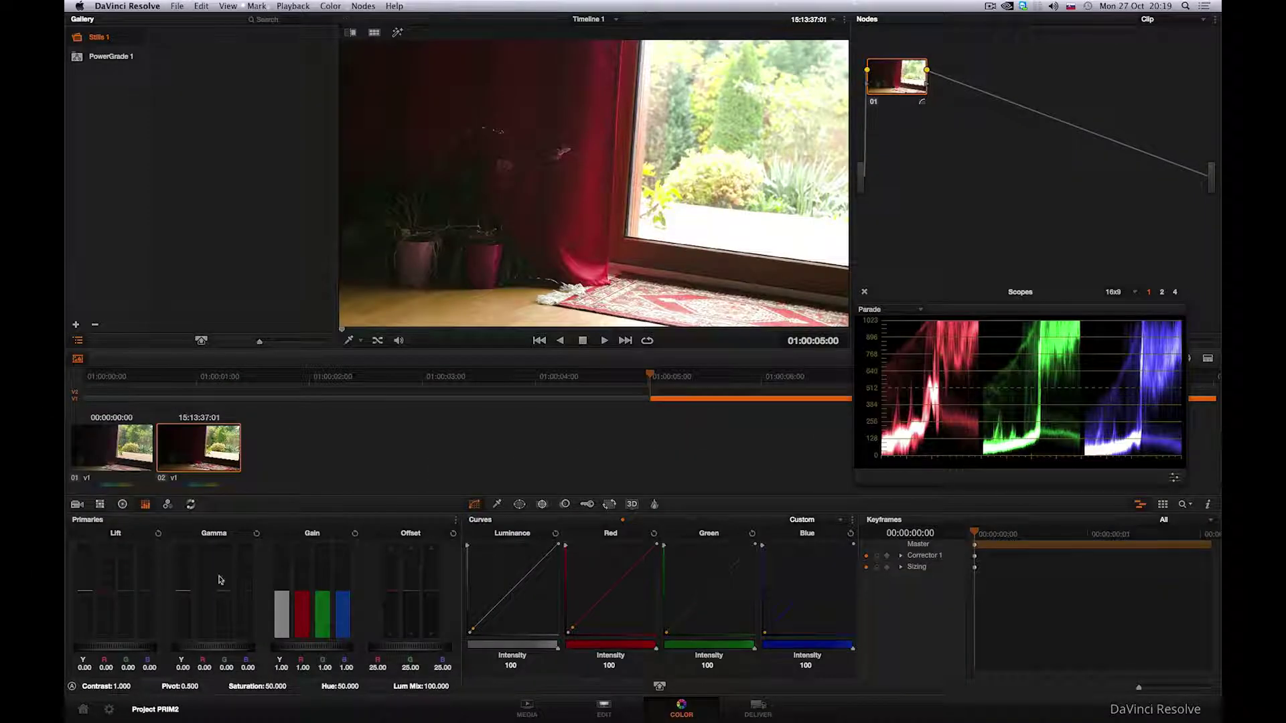
left_click_drag(95, 594, 91, 597)
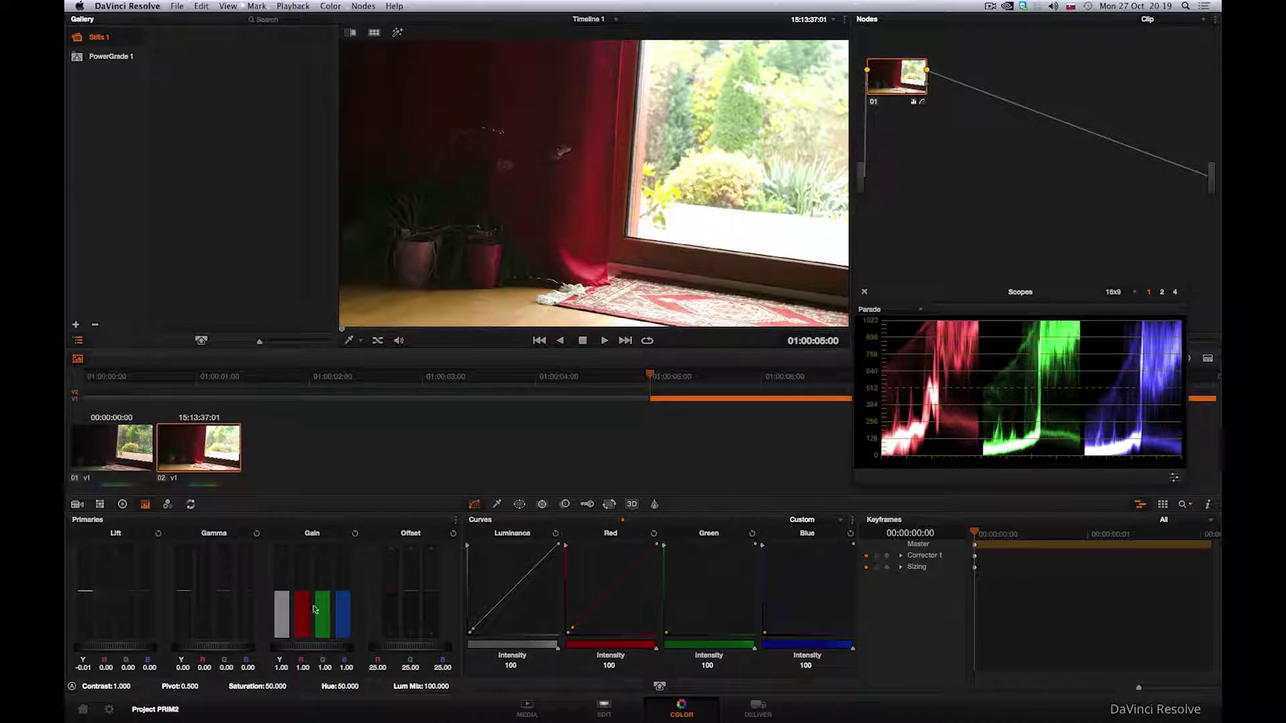
left_click_drag(286, 598, 283, 617)
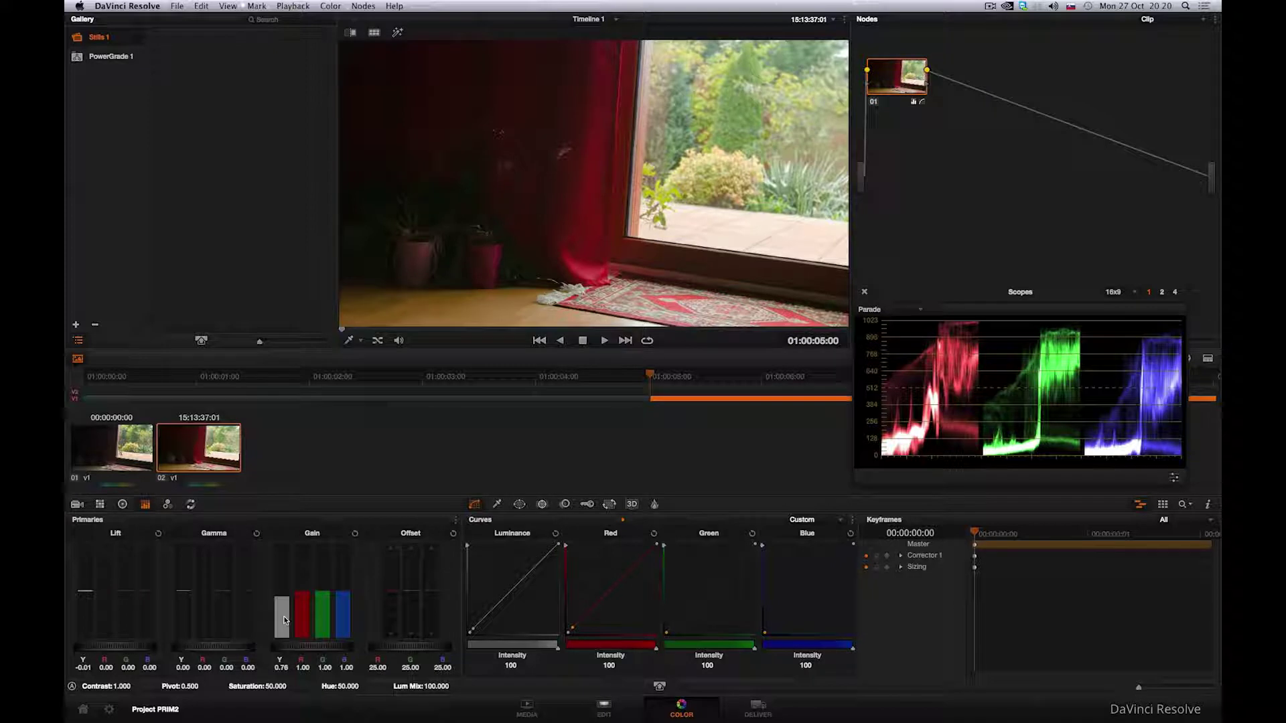
mouse_move(184, 592)
left_mouse_down()
mouse_move(186, 605)
mouse_move(187, 592)
left_mouse_up()
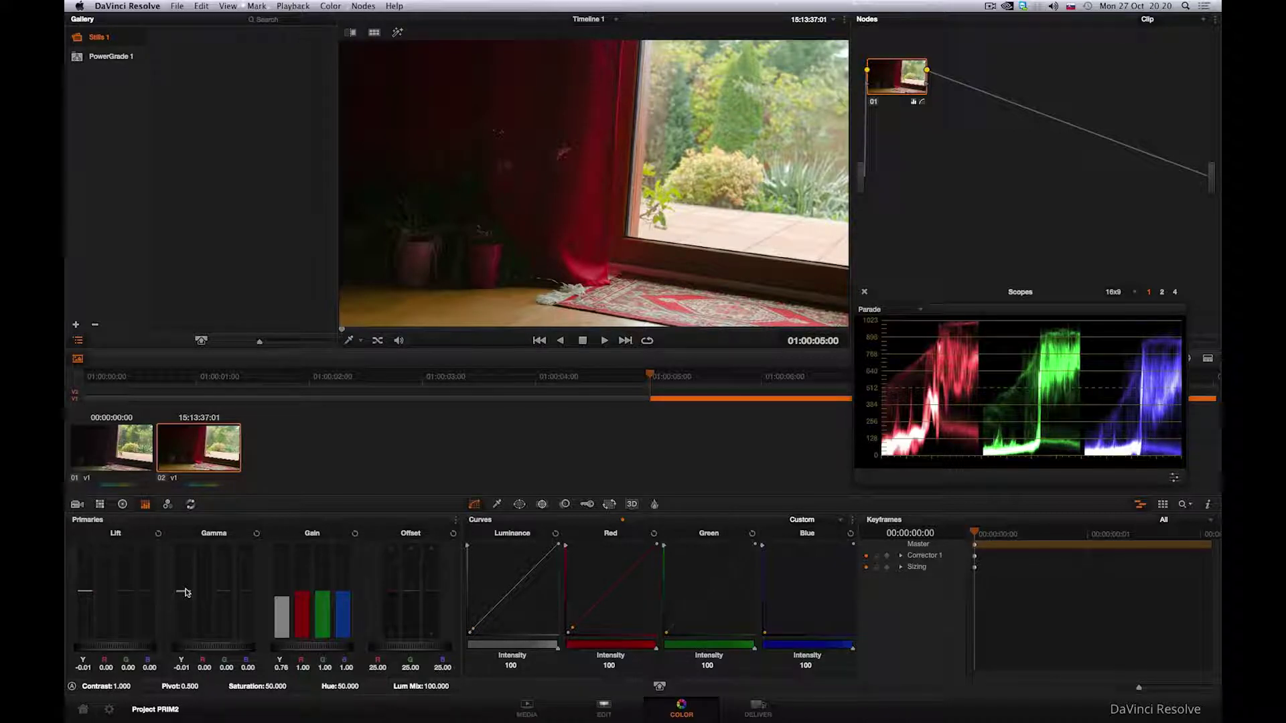
left_click_drag(275, 686, 248, 686)
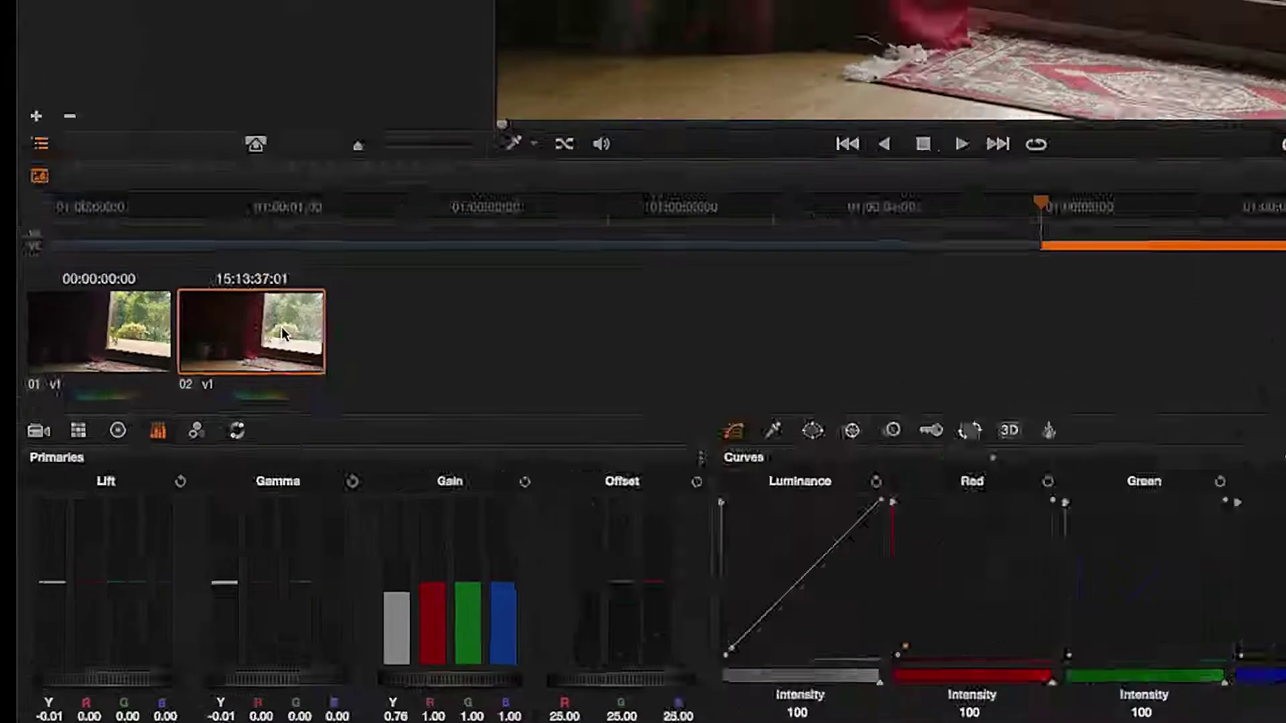
Review clip 02's LUT options without changes, then load the plasma-ball clip's project settings
right_click(217, 446)
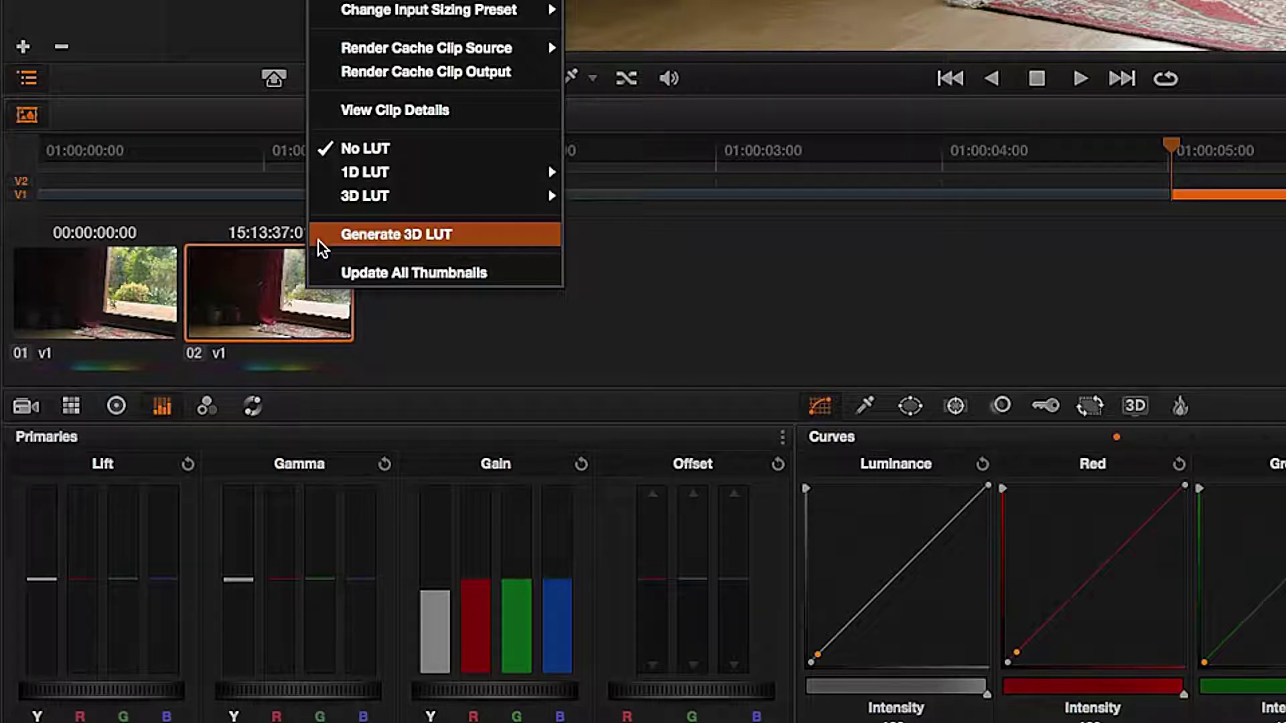
left_click(736, 310)
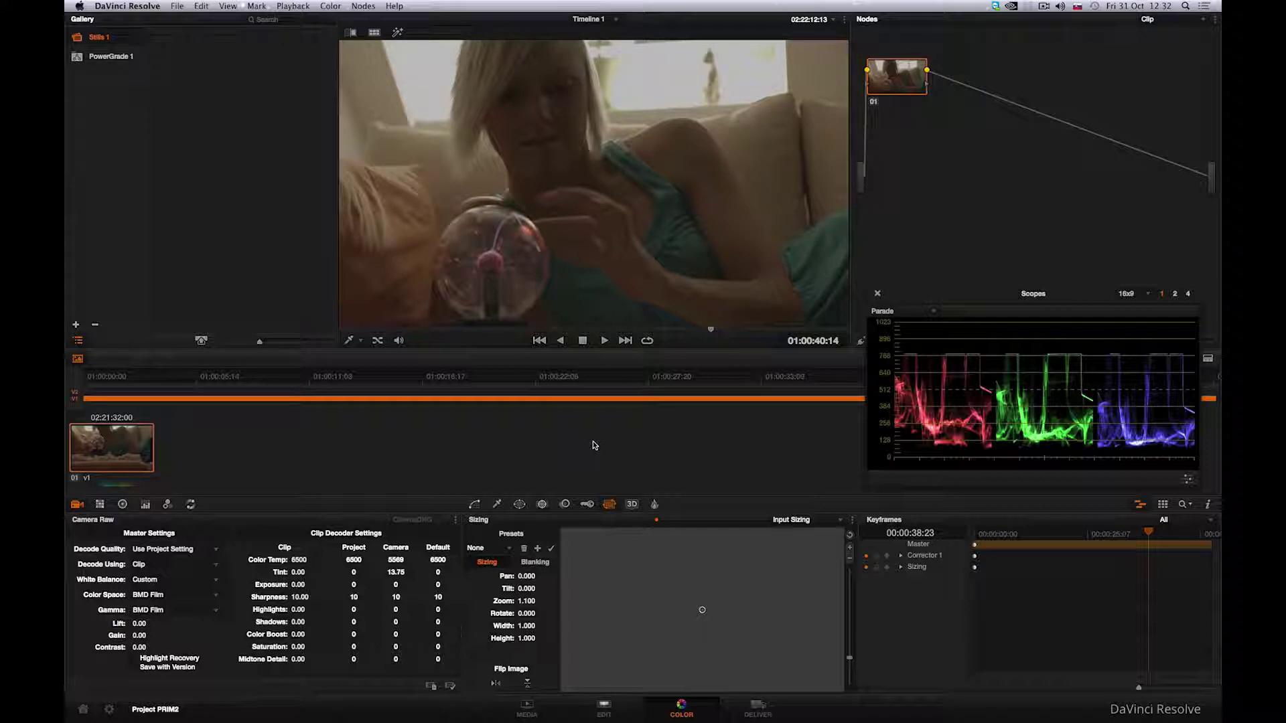
left_click(109, 711)
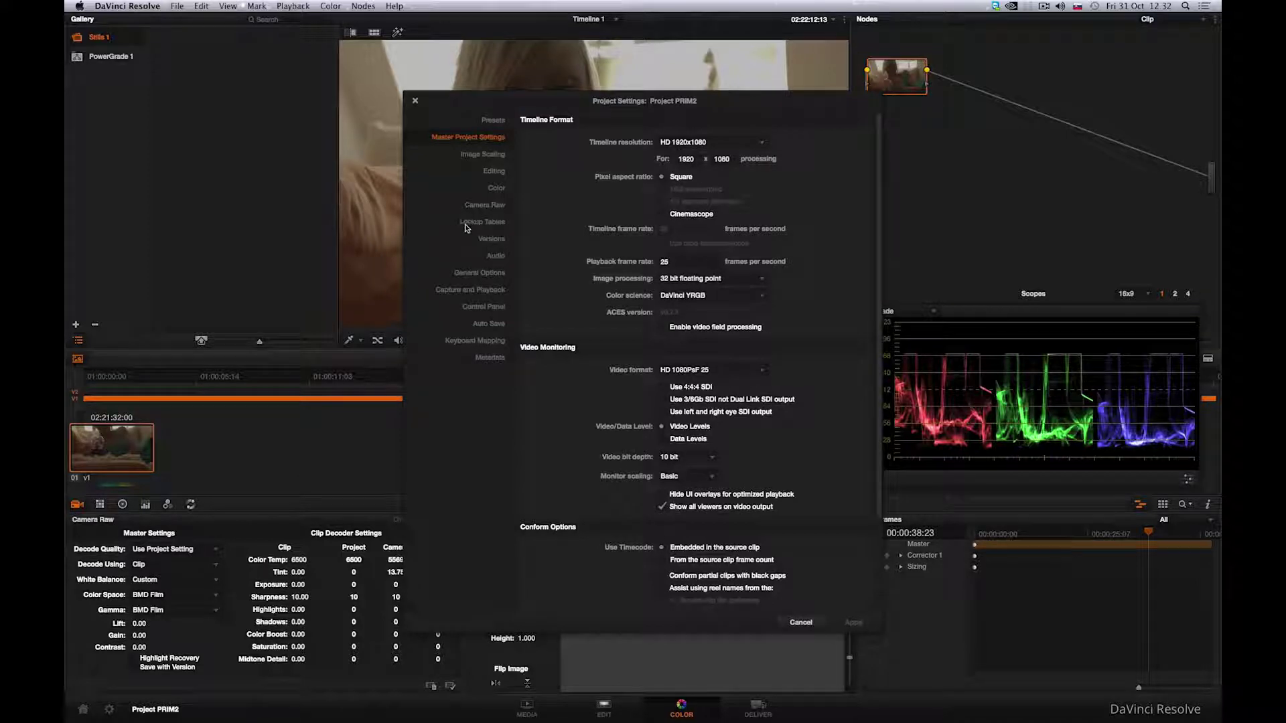
Try the Blackmagic 4K Film to Rec709 3D input LUT, then discard it
left_click(467, 223)
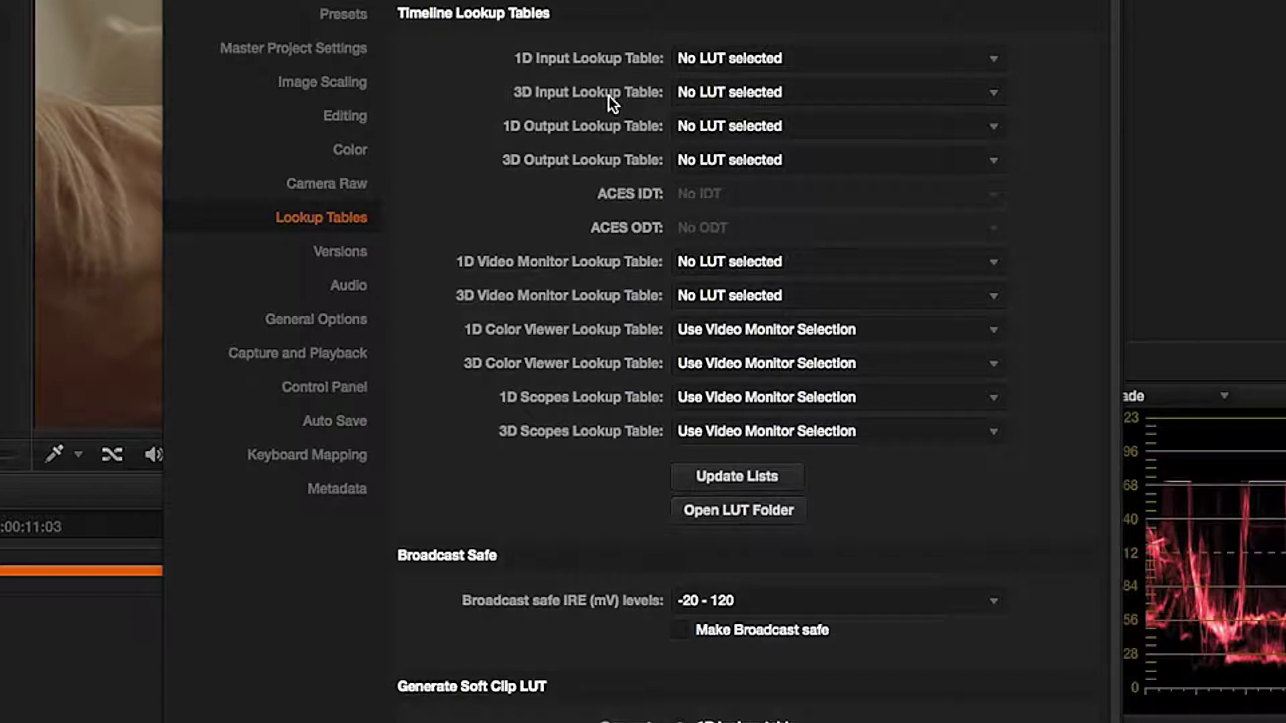
left_click(989, 92)
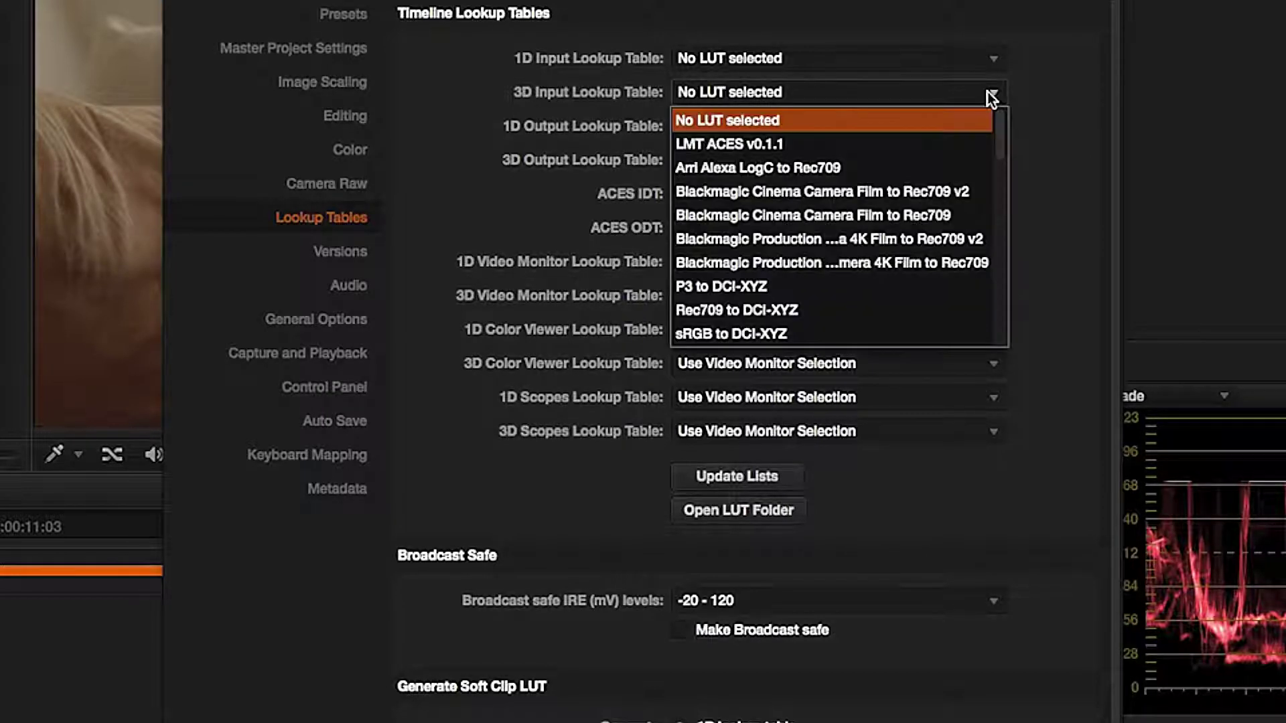
left_click(952, 238)
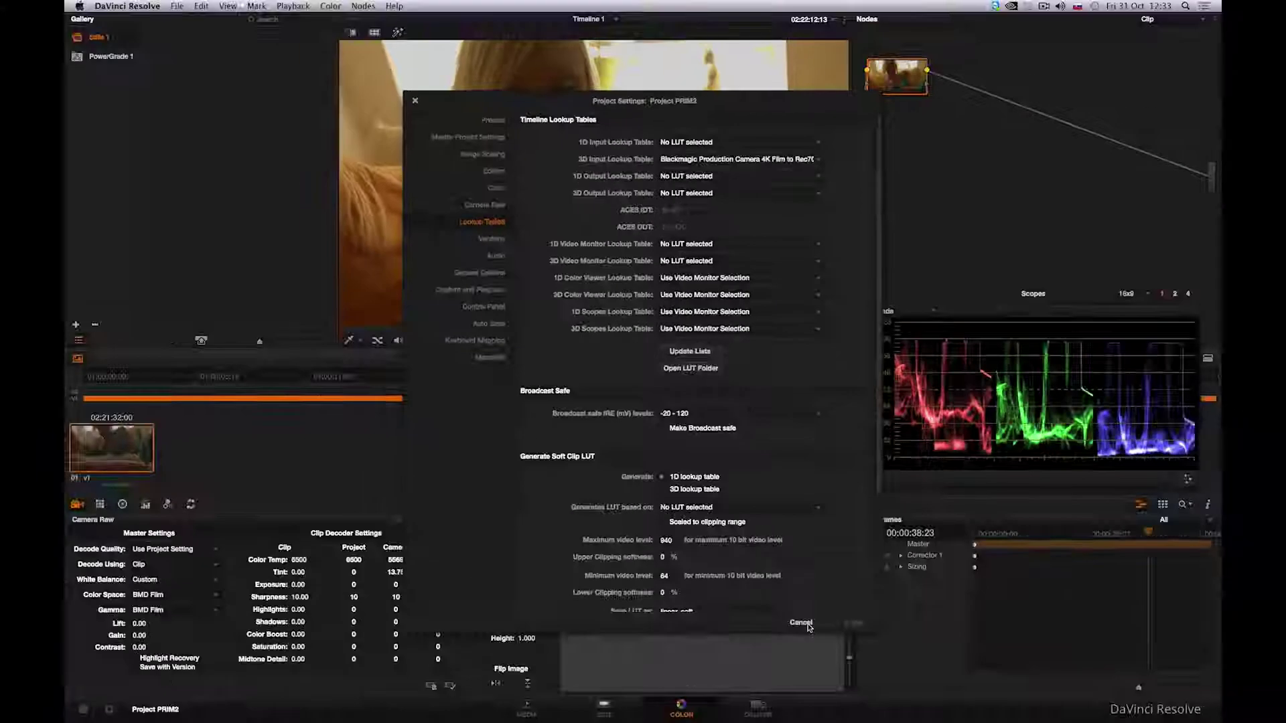
left_click(807, 624)
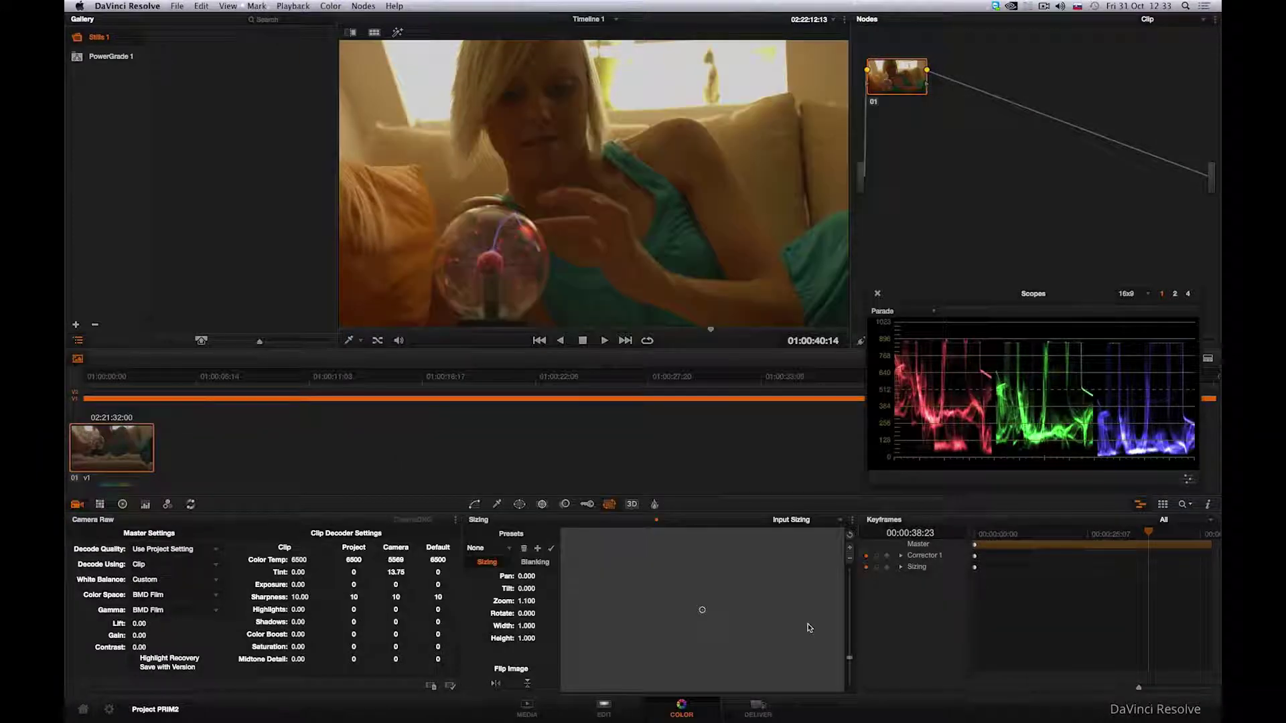
Set the 3D input LUT to No LUT selected and apply the settings
left_click(109, 709)
left_click(715, 158)
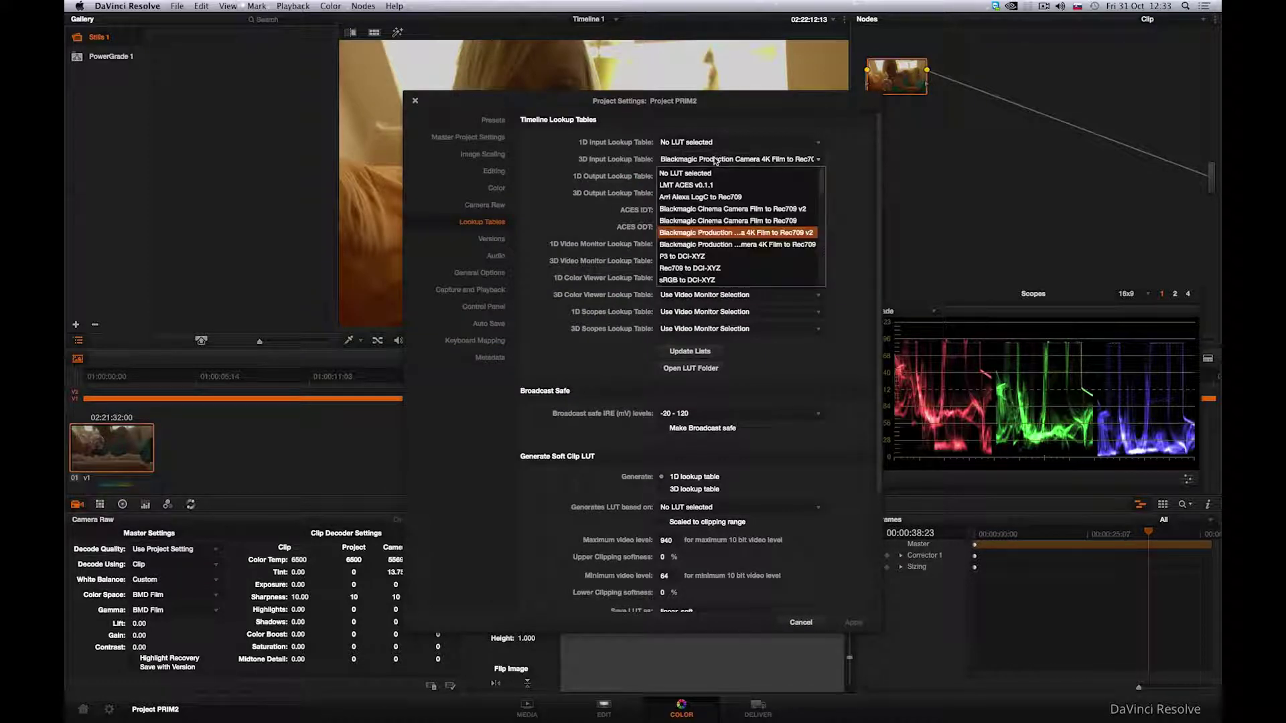
left_click(711, 168)
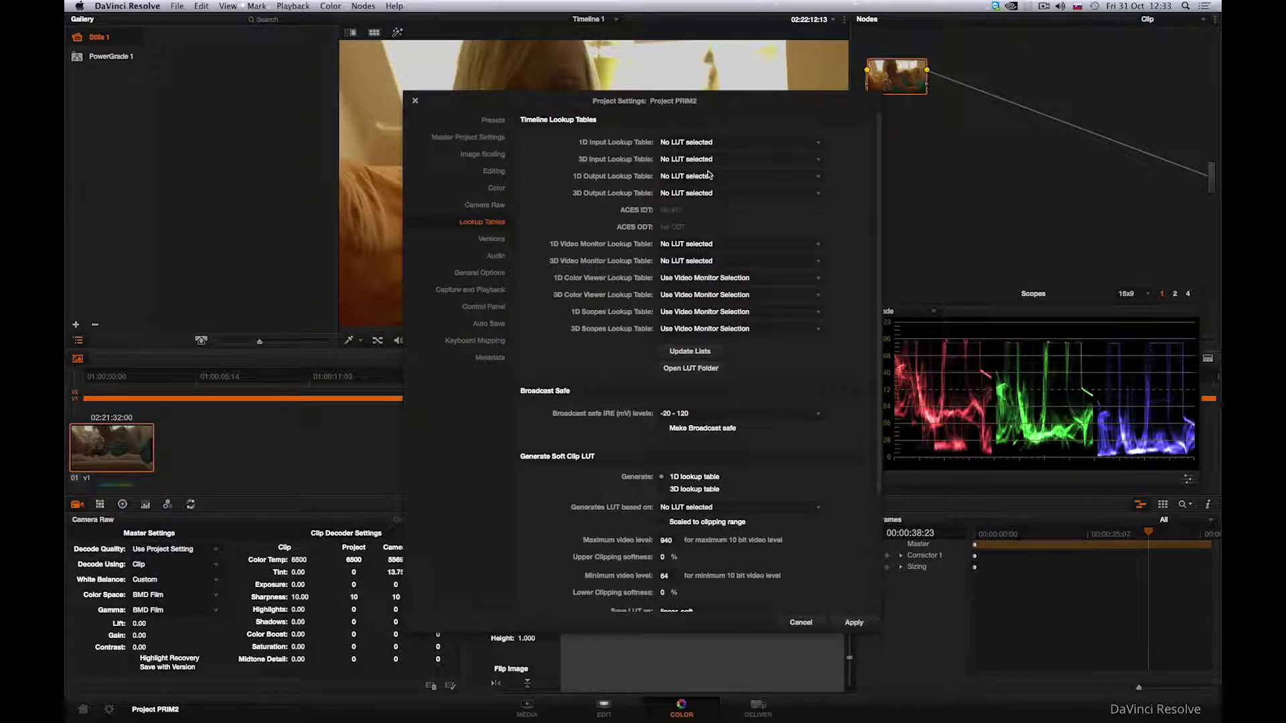
left_click(848, 622)
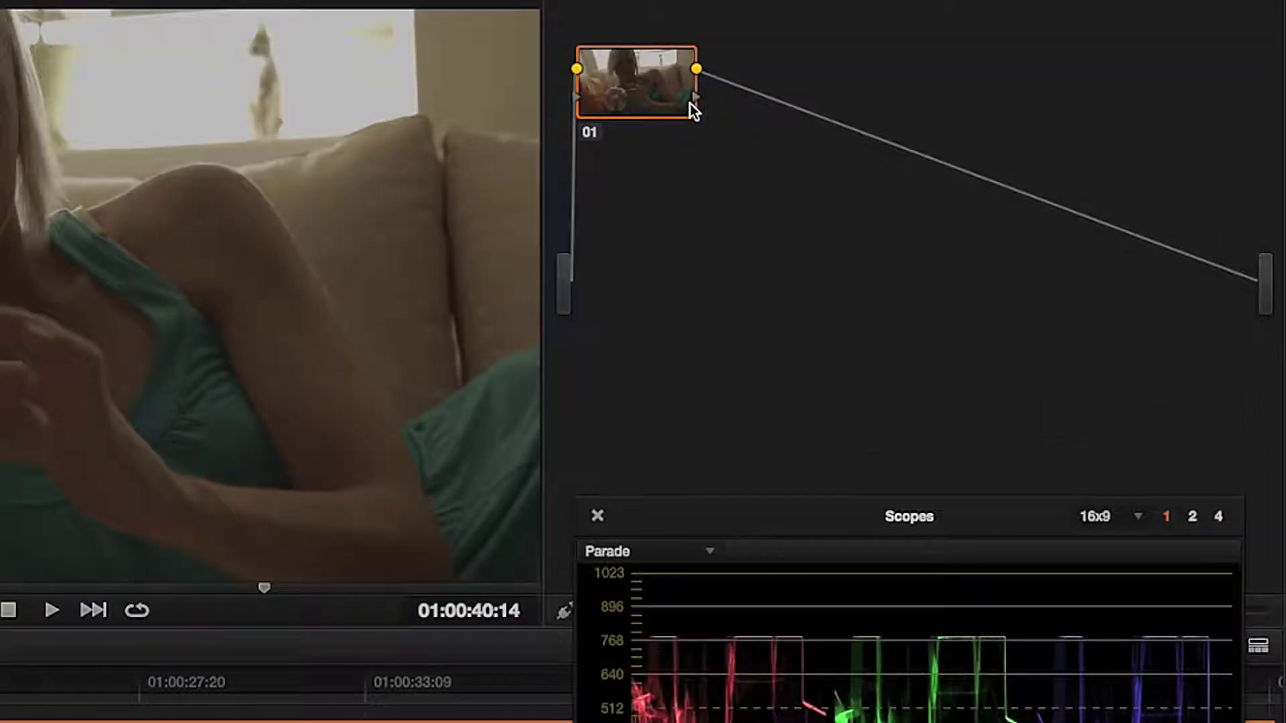
Assign node 01 the 3D LUT Blackmagic Production Camera 4K Film to Rec709 v2
right_click(695, 99)
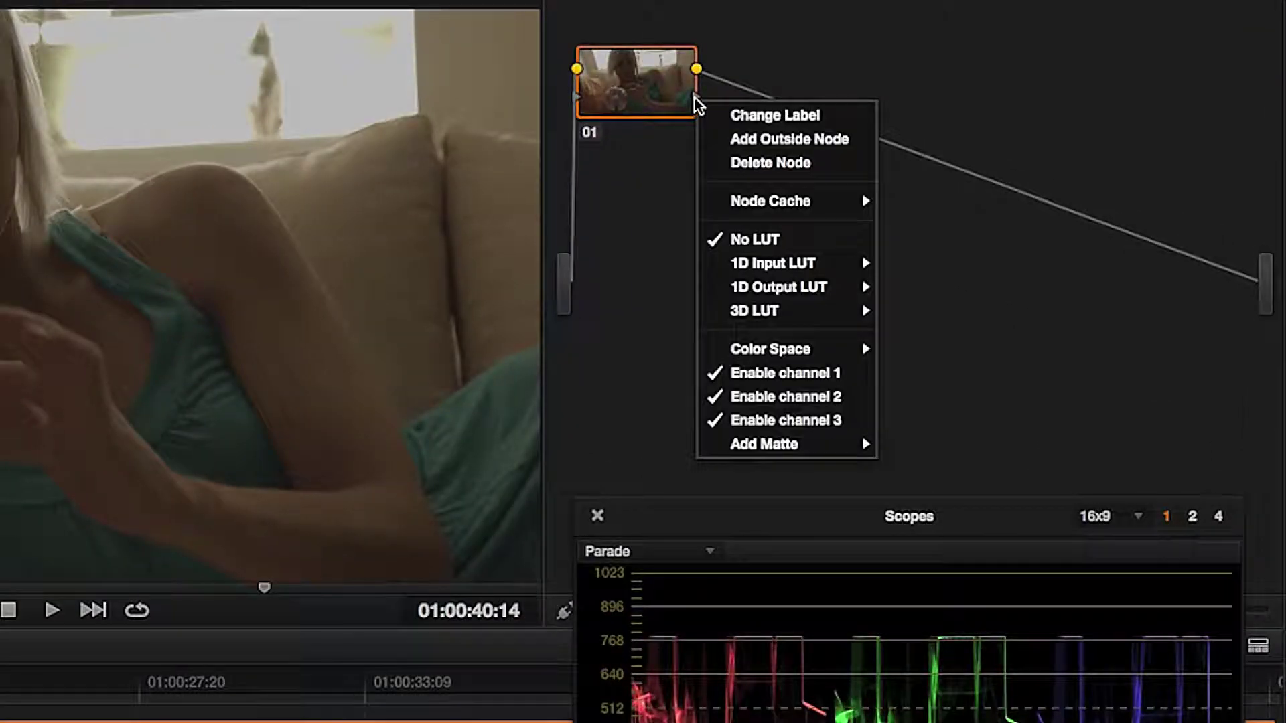
mouse_move(740, 311)
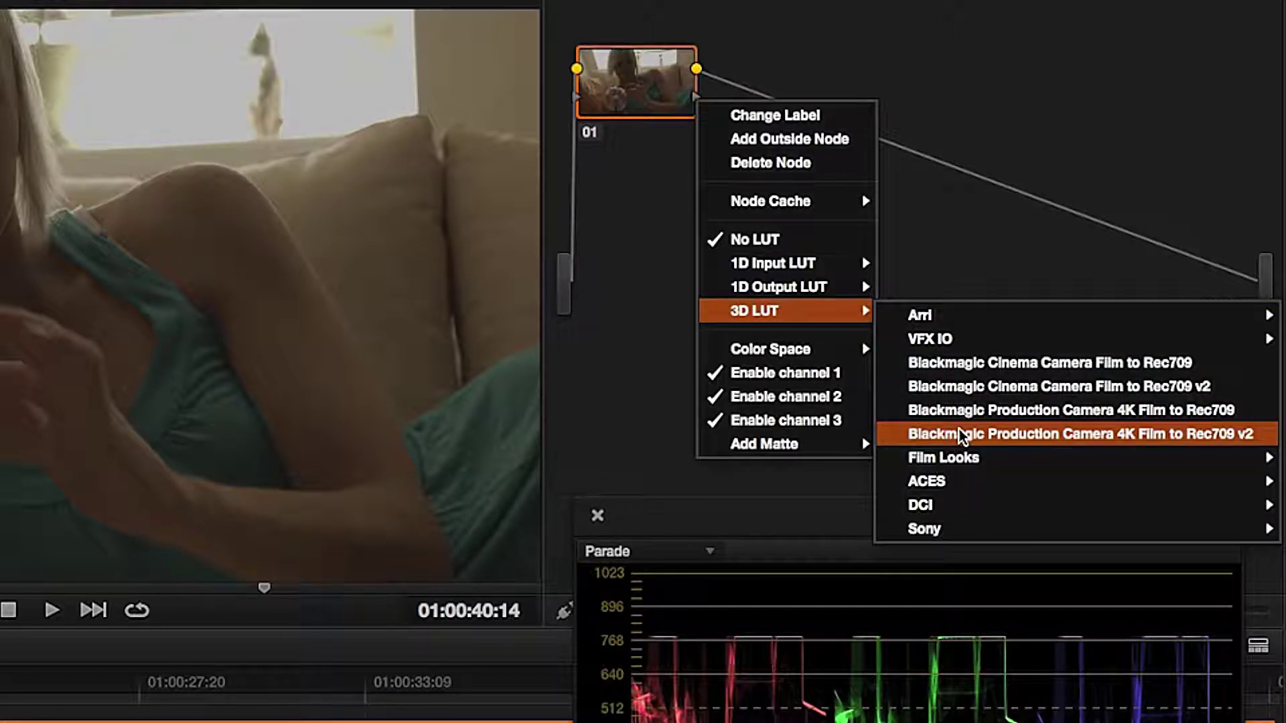
left_click(963, 435)
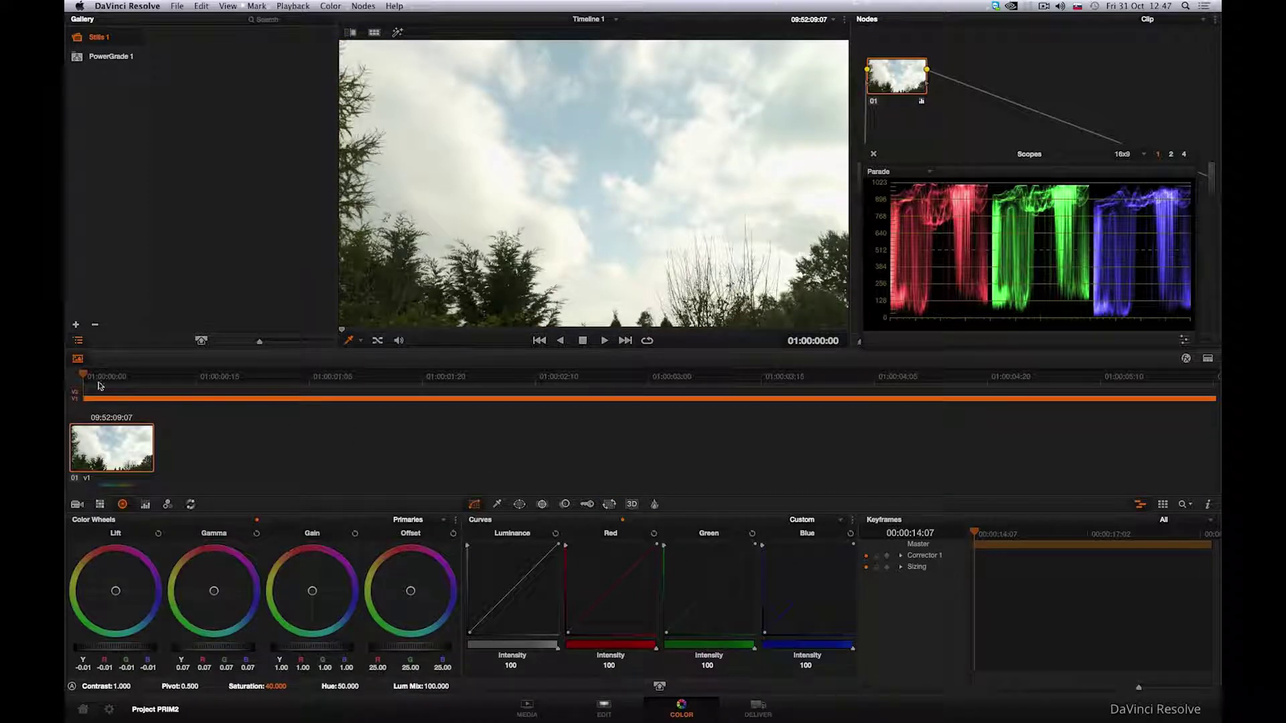
Scrub through the sky clip, then set Gain to 1.01 and Lift to -0.03
mouse_move(83, 376)
left_mouse_down()
mouse_move(1184, 402)
mouse_move(66, 400)
mouse_move(1193, 379)
left_mouse_up()
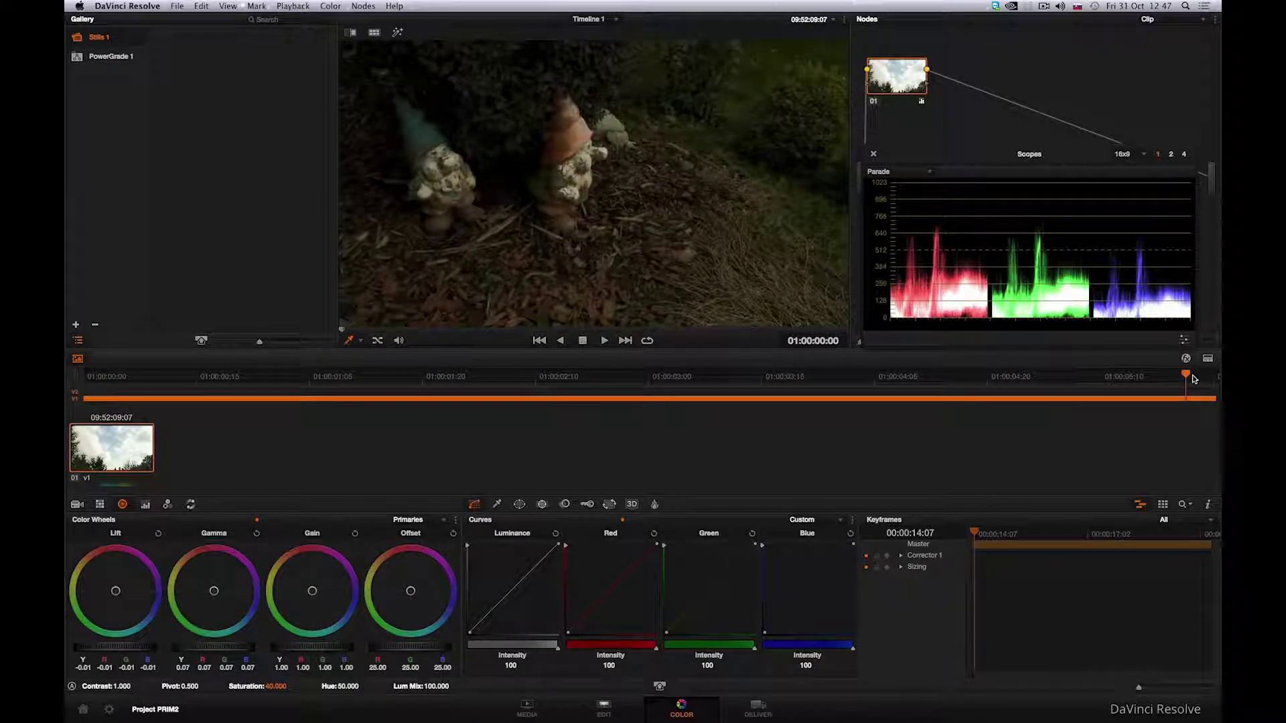
mouse_move(1193, 379)
left_mouse_down()
mouse_move(535, 397)
mouse_move(87, 389)
left_mouse_up()
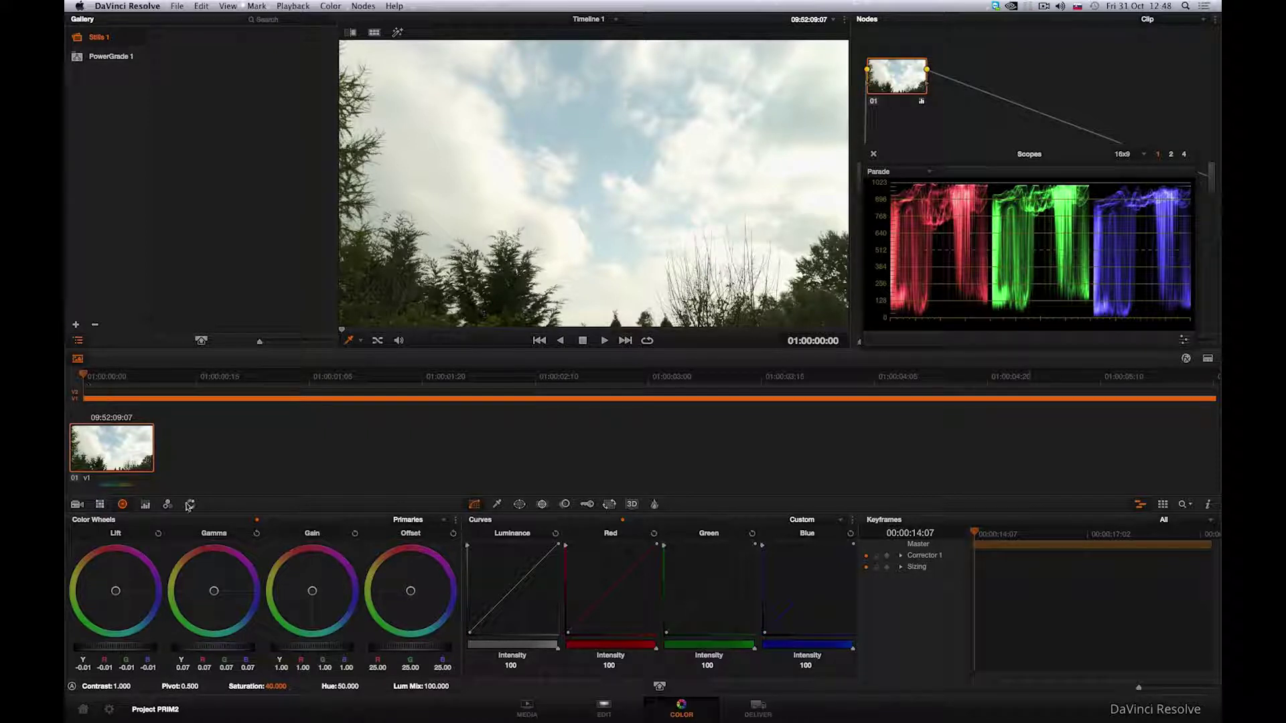
left_click_drag(313, 647, 321, 647)
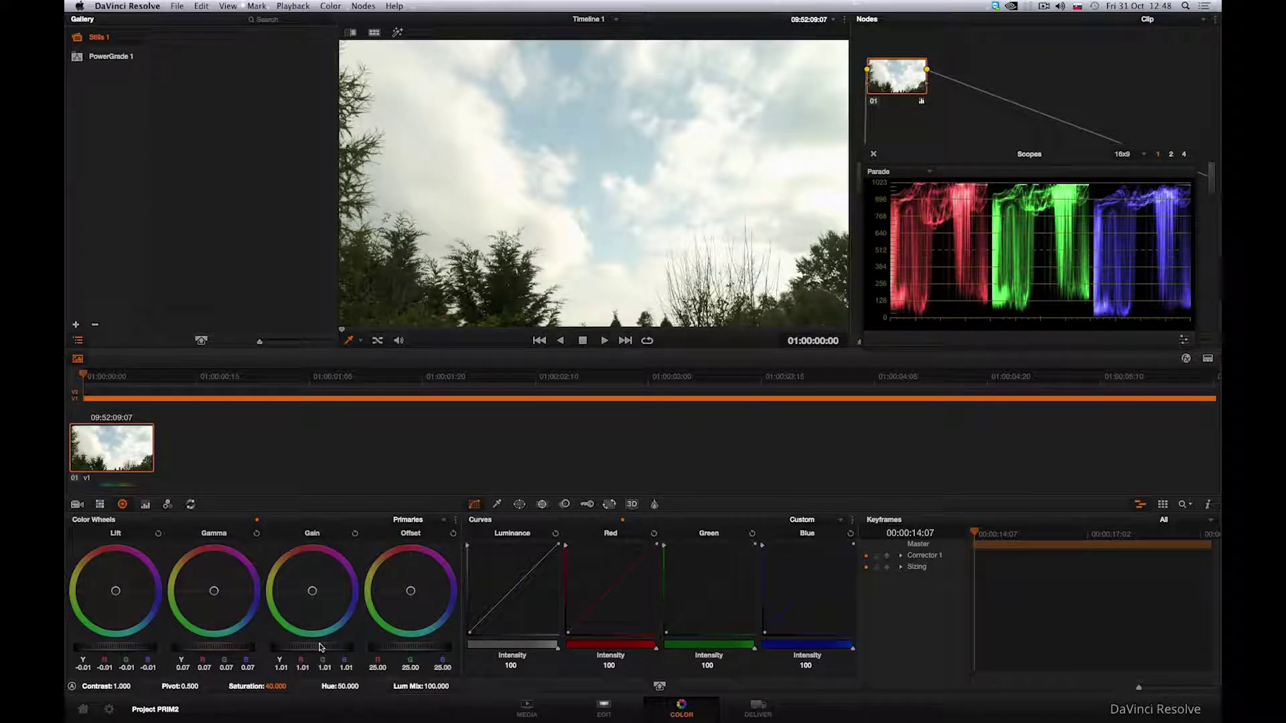
left_click_drag(117, 649, 98, 646)
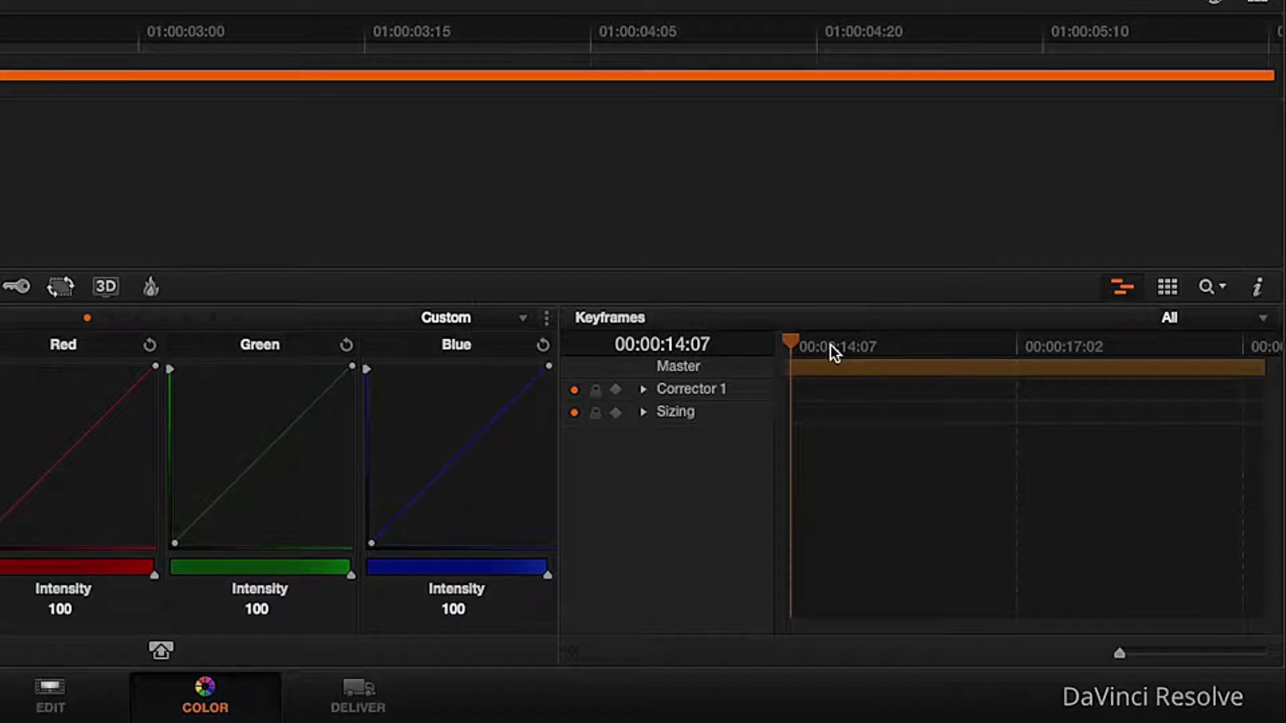
Add a dynamic keyframe at 00:00:15:09, then move the keyframe playhead later
mouse_move(793, 342)
left_mouse_down()
mouse_move(1198, 343)
mouse_move(788, 332)
left_mouse_up()
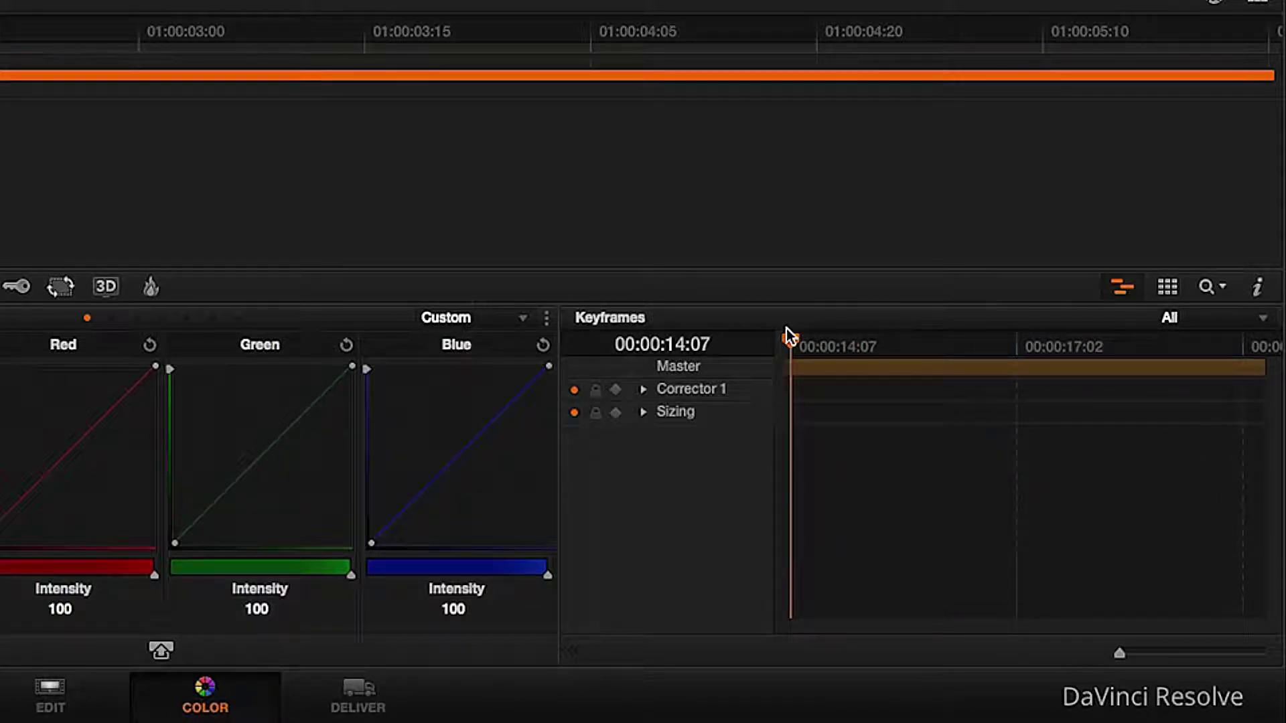
left_click_drag(790, 334, 880, 330)
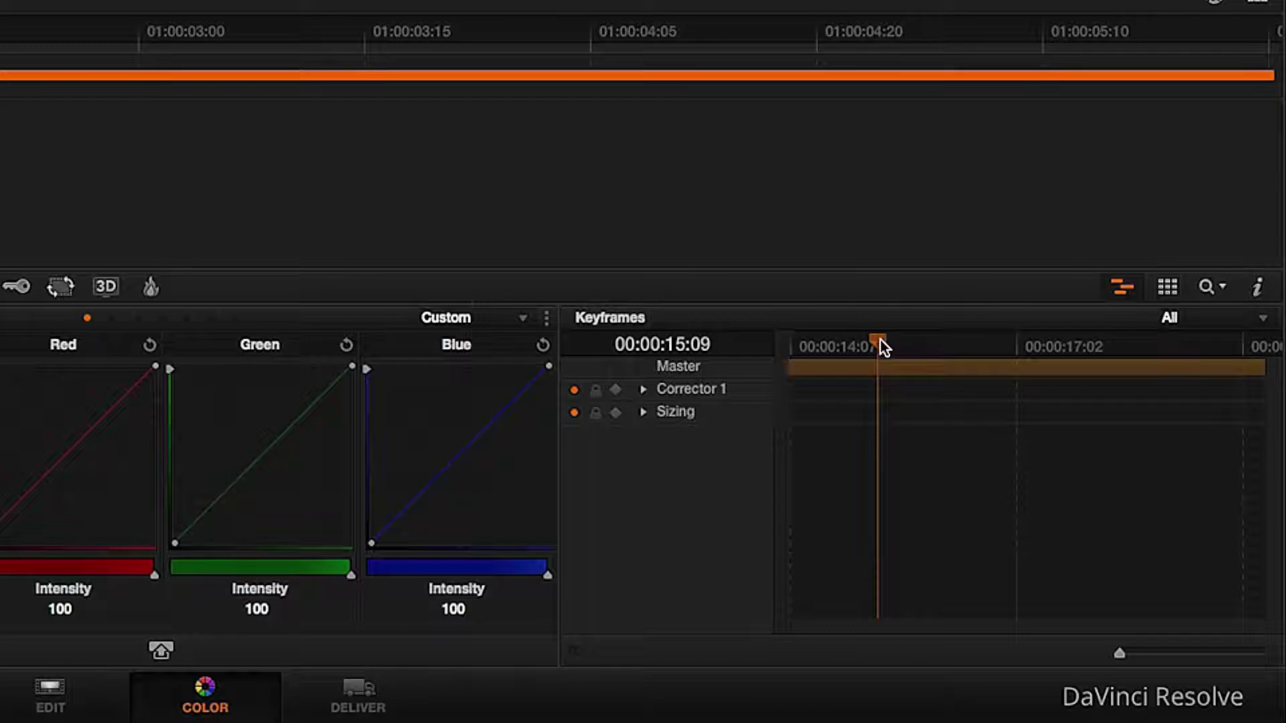
right_click(877, 387)
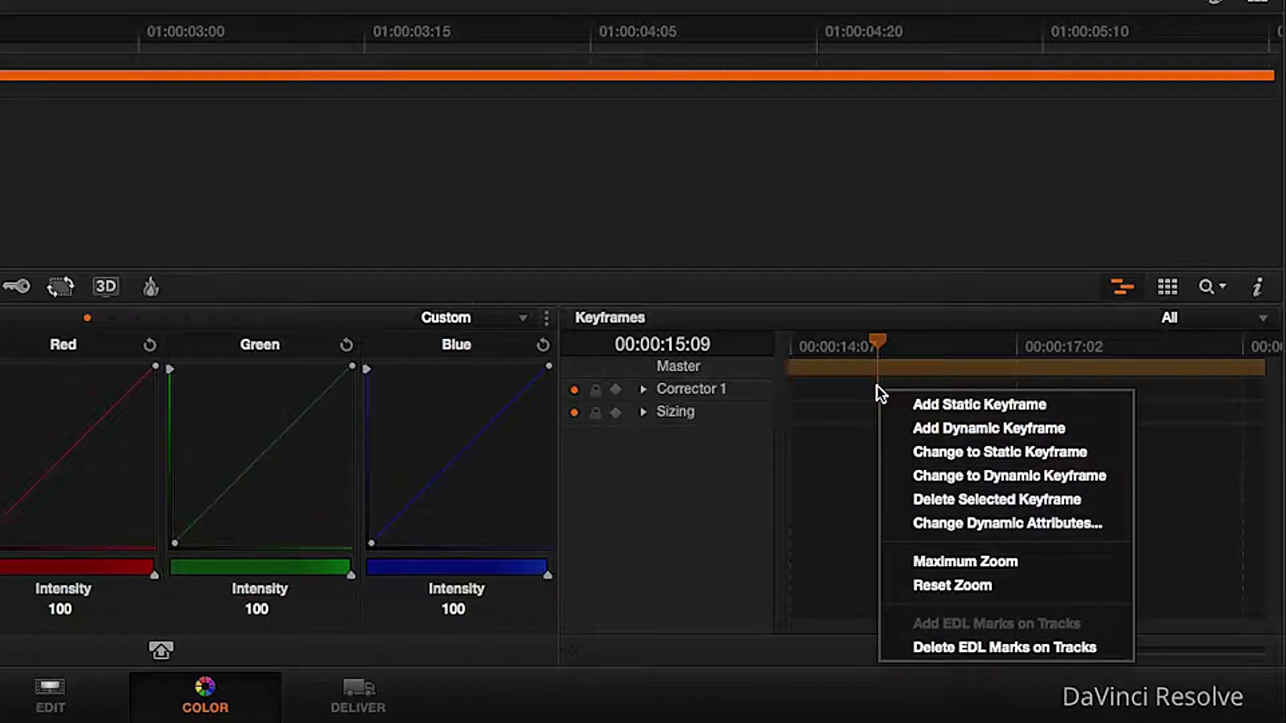
left_click(890, 423)
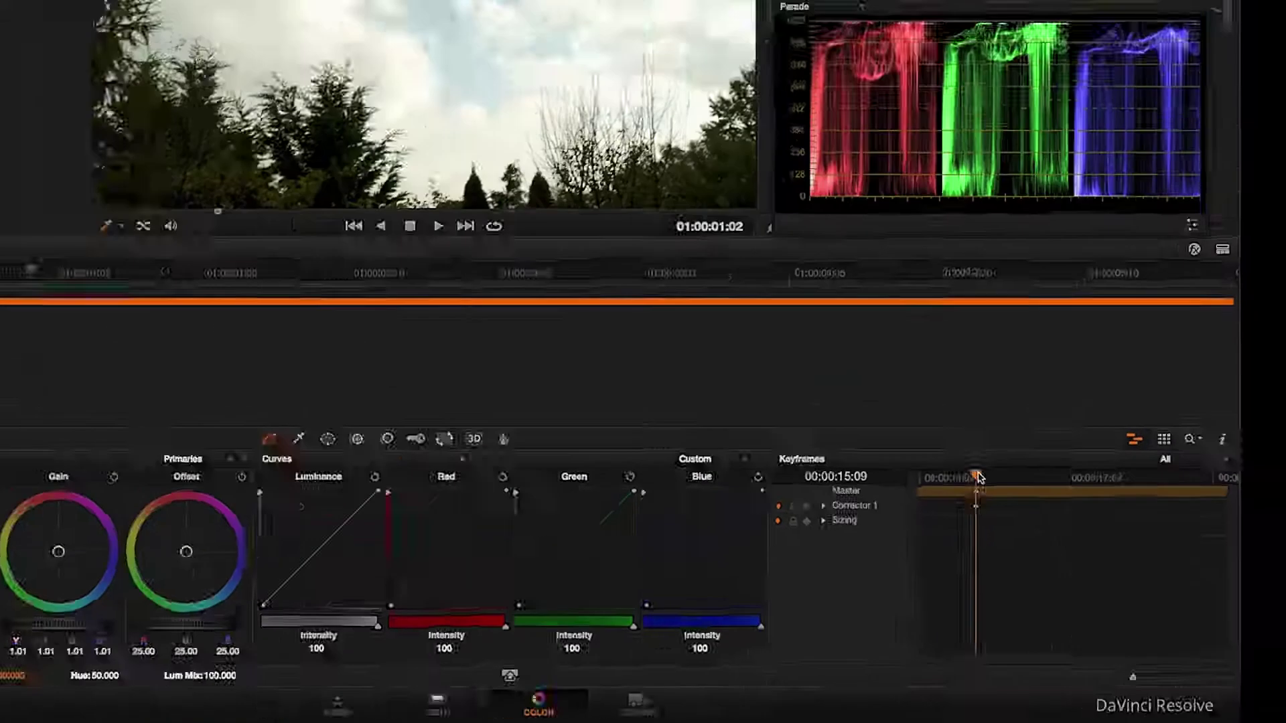
left_click_drag(1018, 532, 1079, 535)
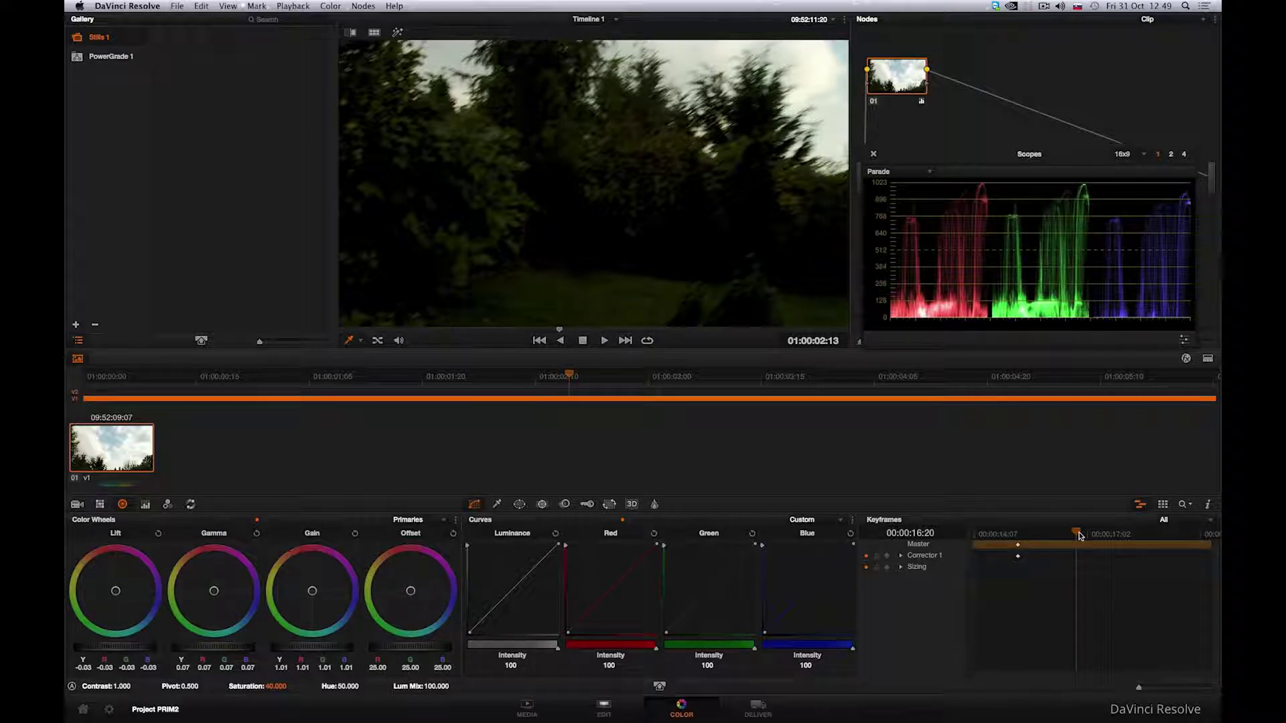
Adjust the master wheels to Lift -0.01, Gamma 0.08 and Gain 1.04
left_click_drag(131, 647, 204, 643)
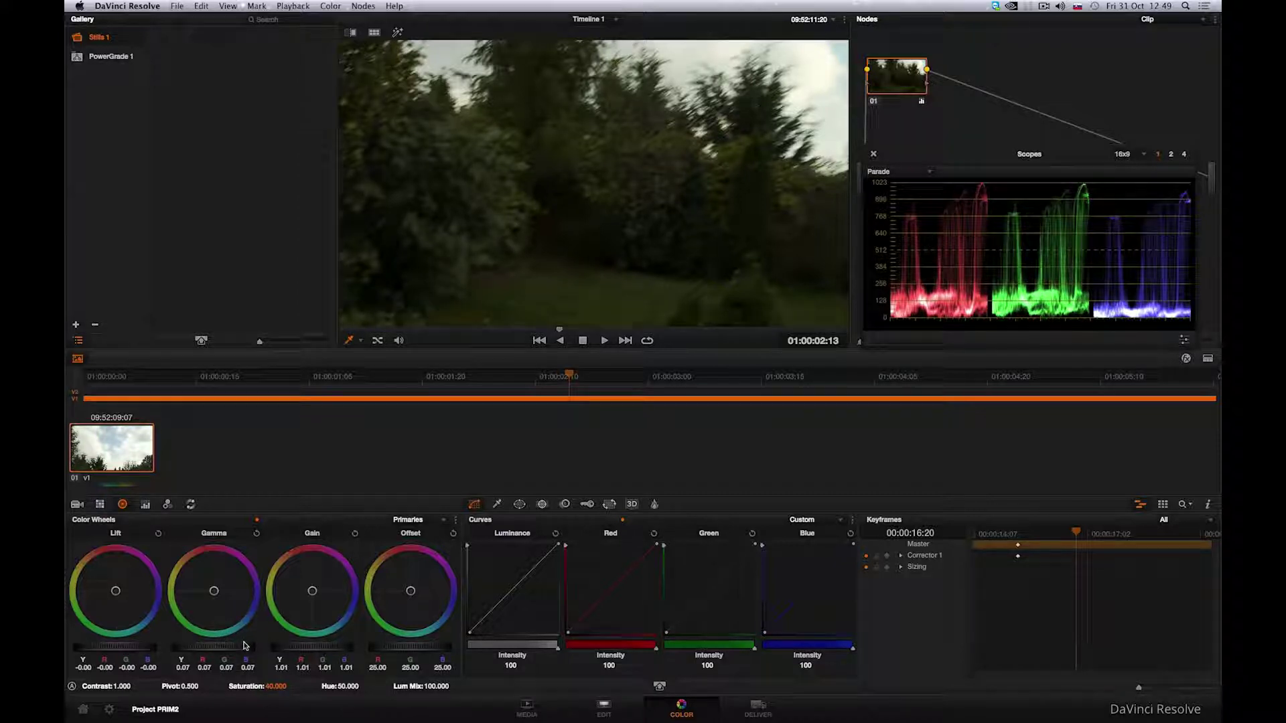
left_click_drag(246, 646, 250, 646)
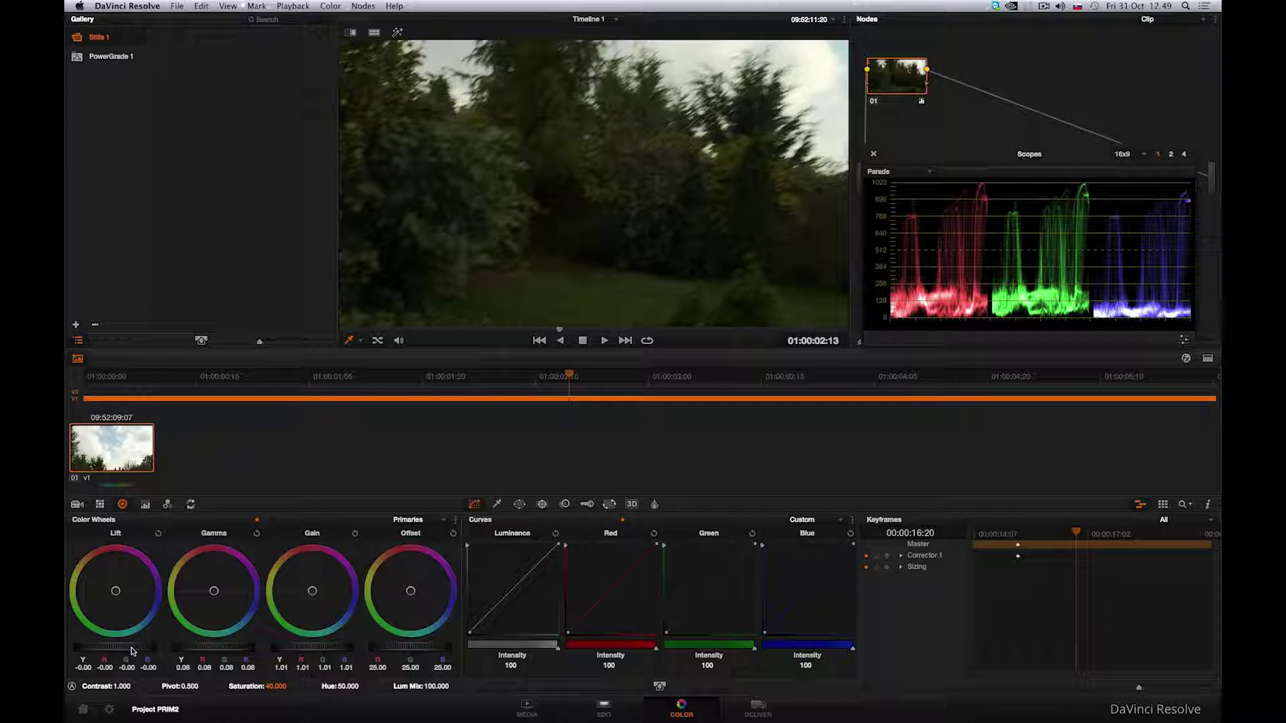
left_click_drag(305, 647, 330, 651)
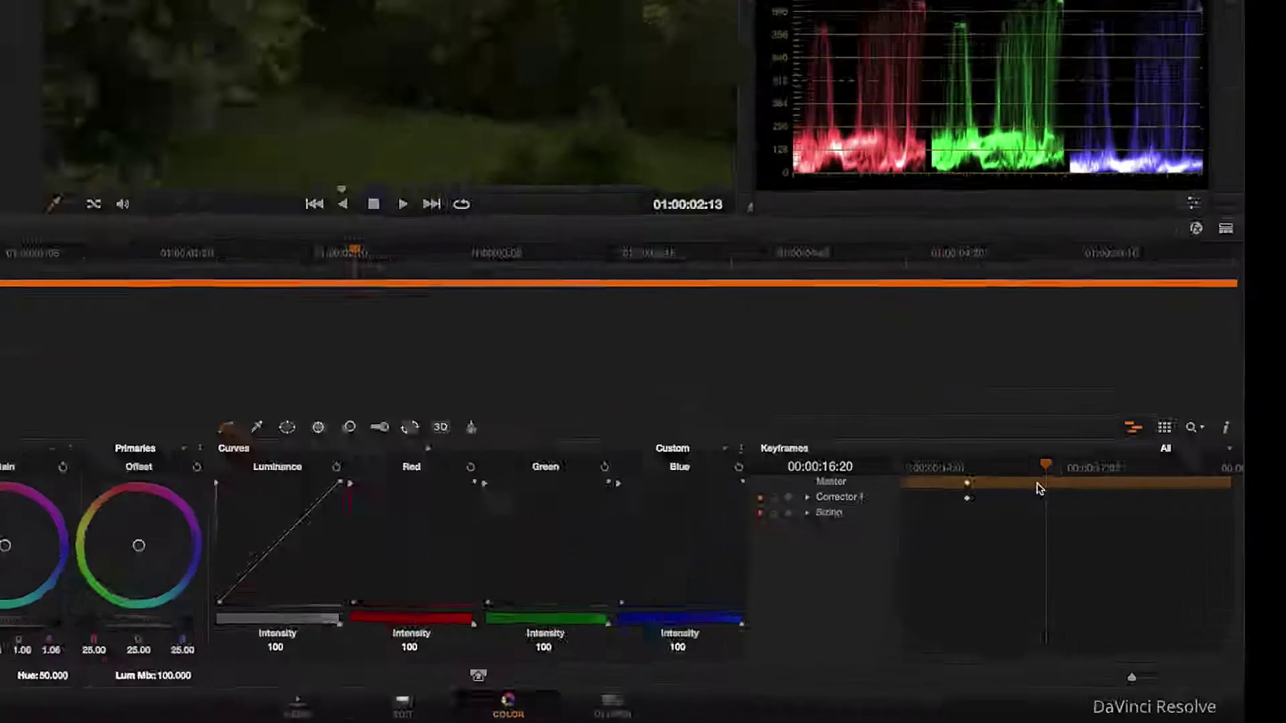
Add a second dynamic keyframe at 00:00:16:20 and check the transition start
right_click(1047, 497)
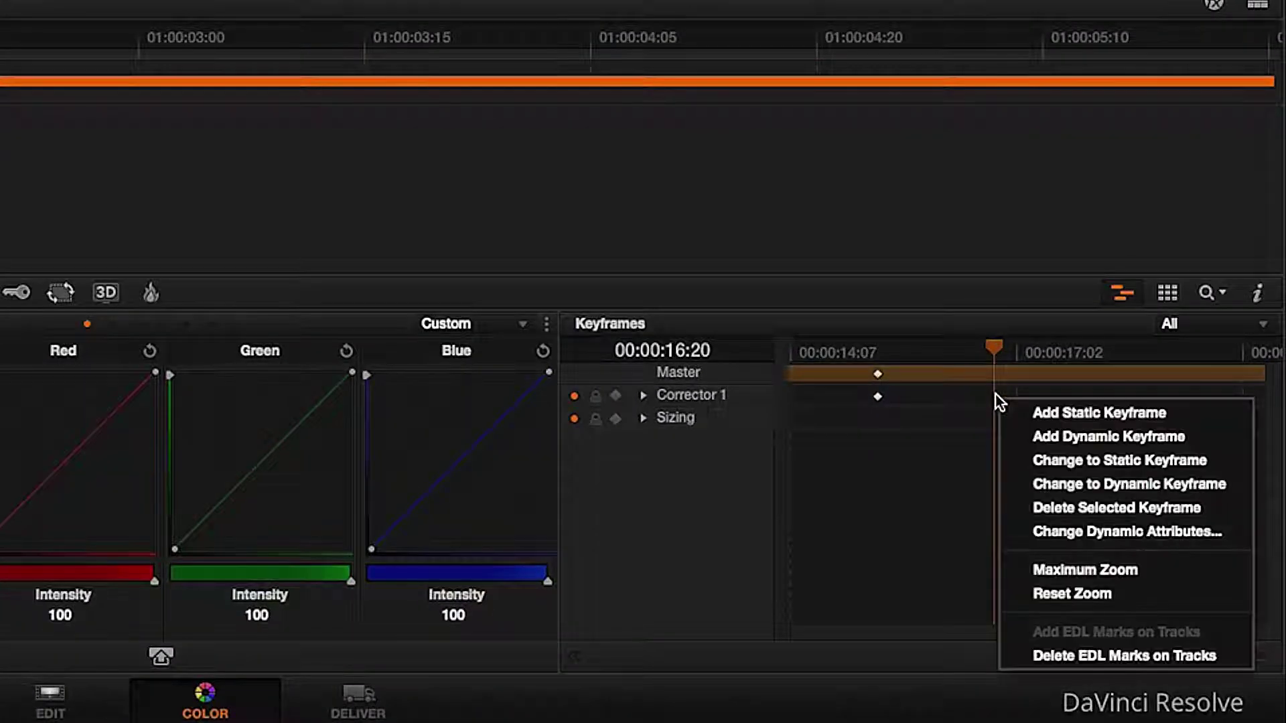
left_click(1010, 434)
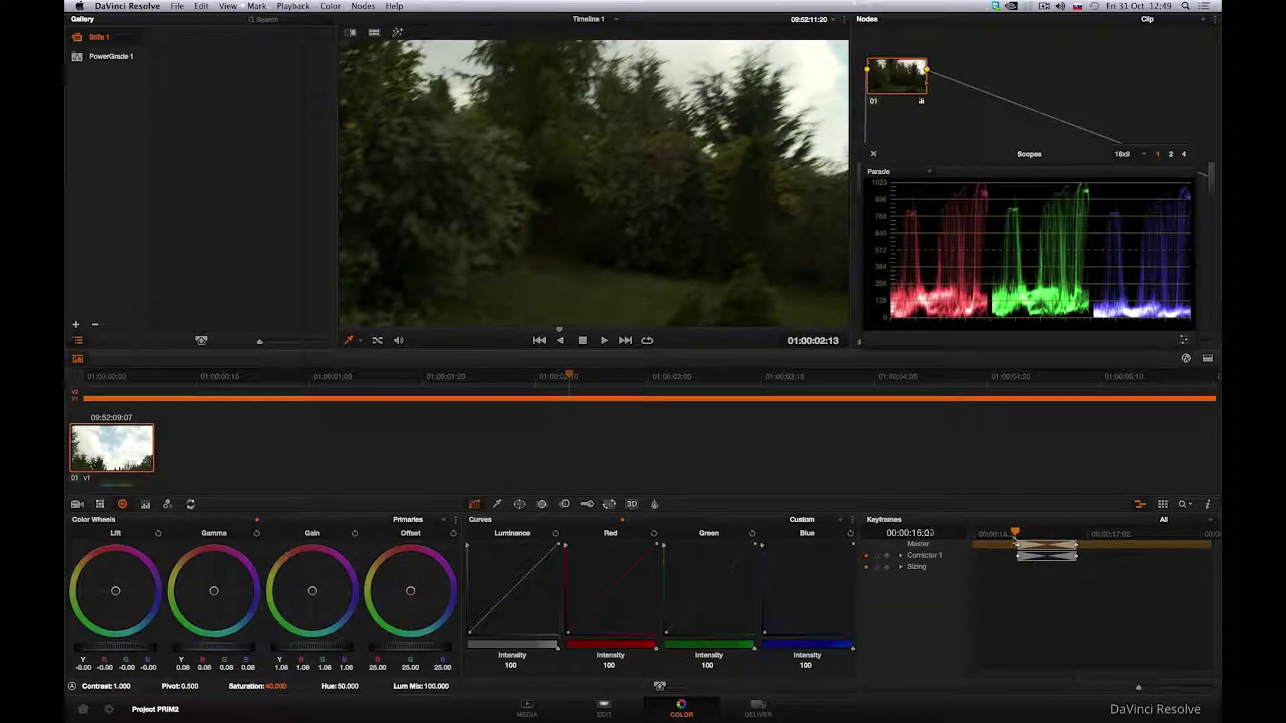
mouse_move(1015, 539)
left_mouse_down()
mouse_move(982, 547)
mouse_move(1017, 547)
left_mouse_up()
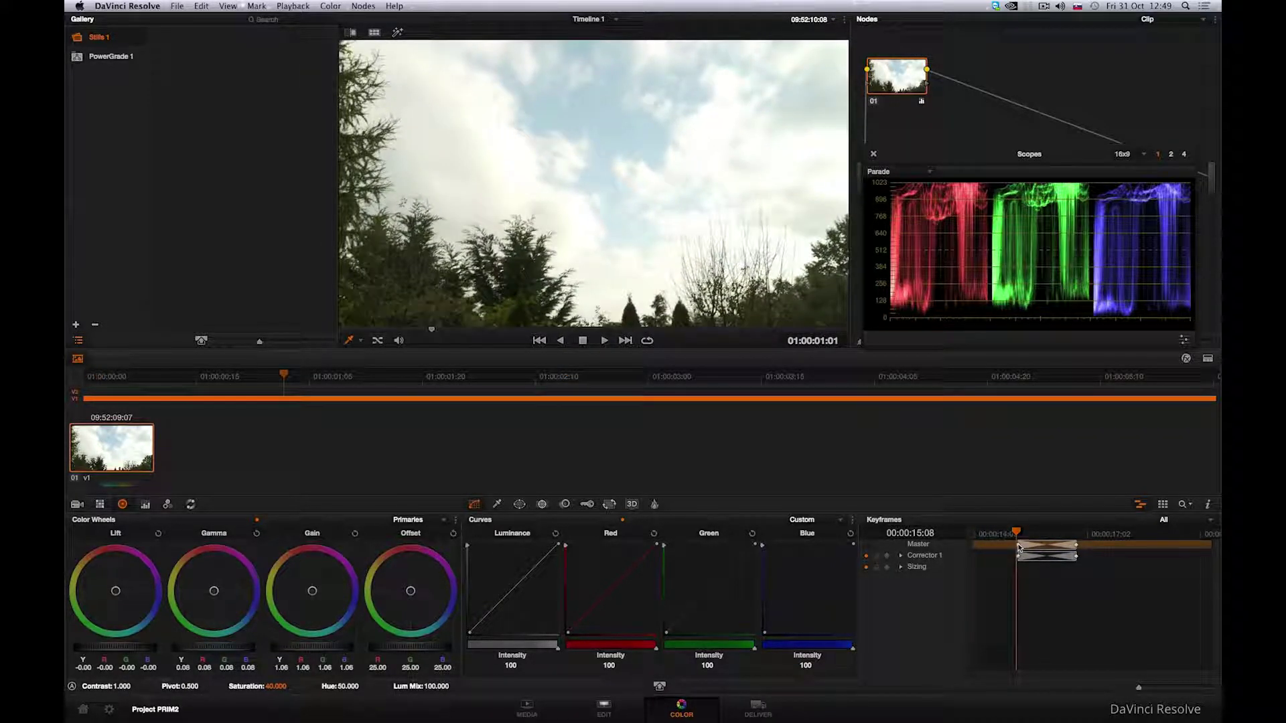
On the later foliage frames, raise Gain to about 1.52 and add a dynamic keyframe at 00:00:18:12
left_click_drag(1020, 536, 1079, 536)
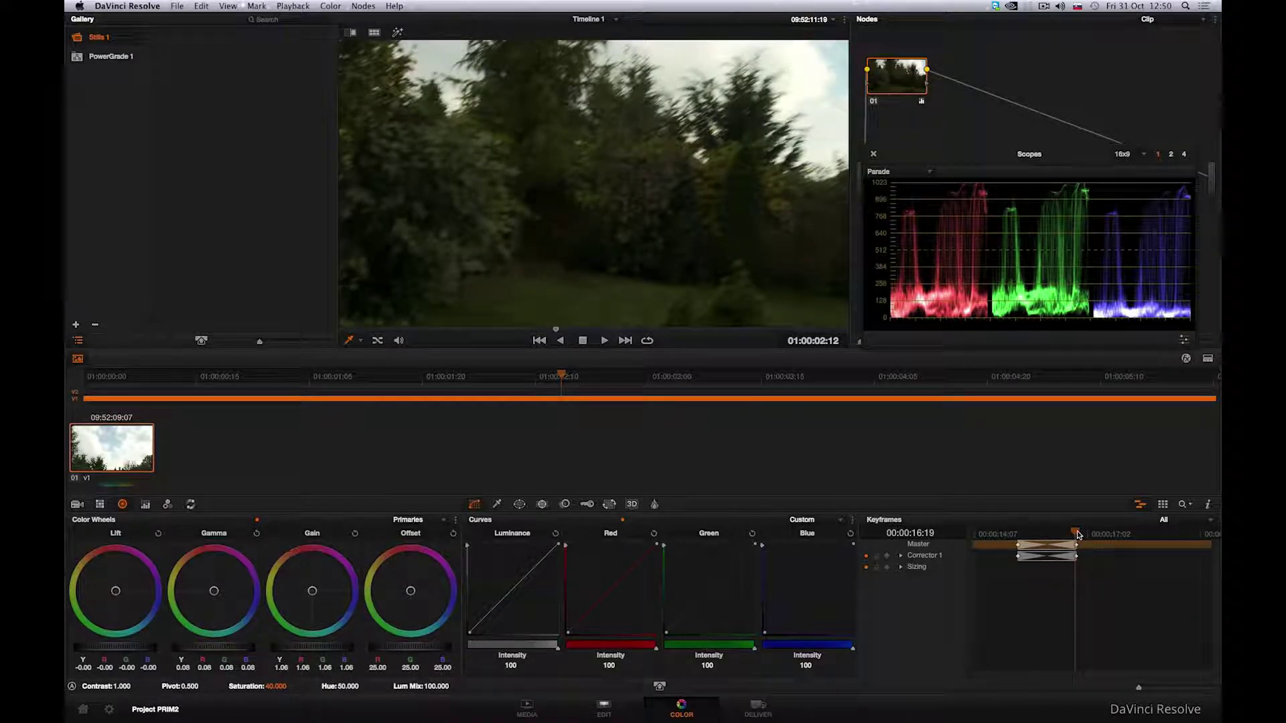
left_click_drag(1076, 534, 1149, 538)
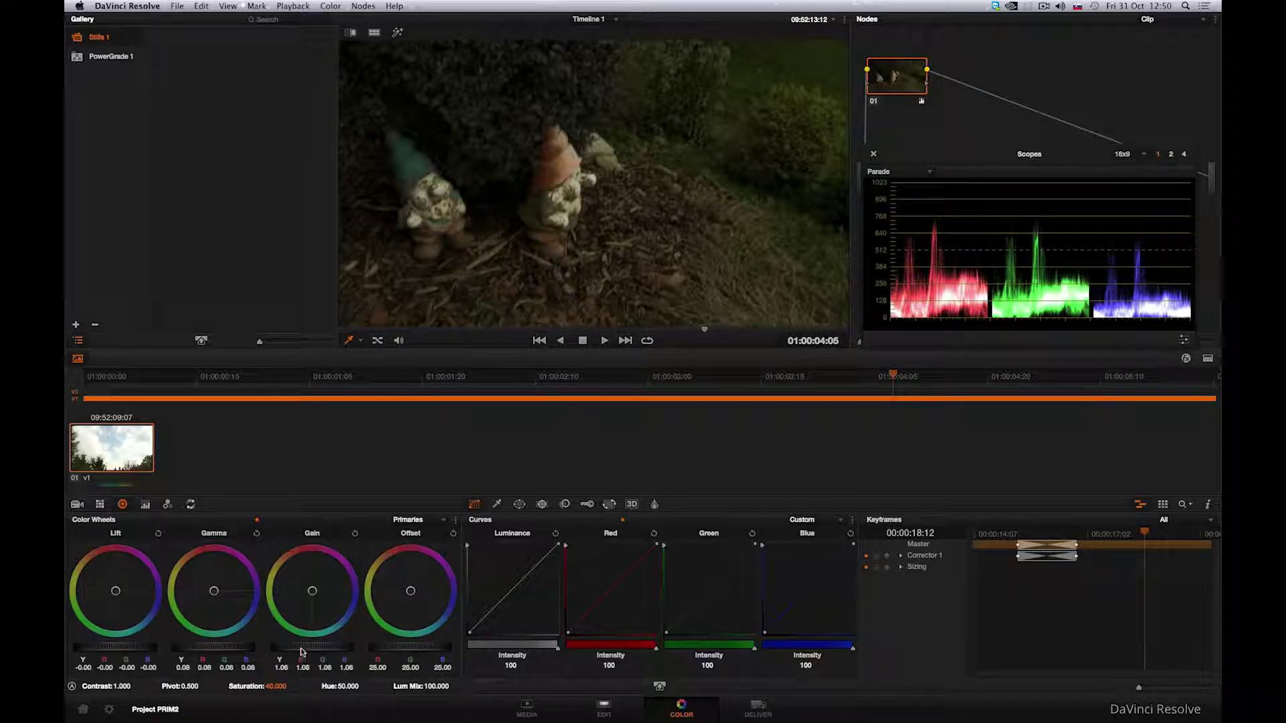
left_click_drag(301, 648, 348, 648)
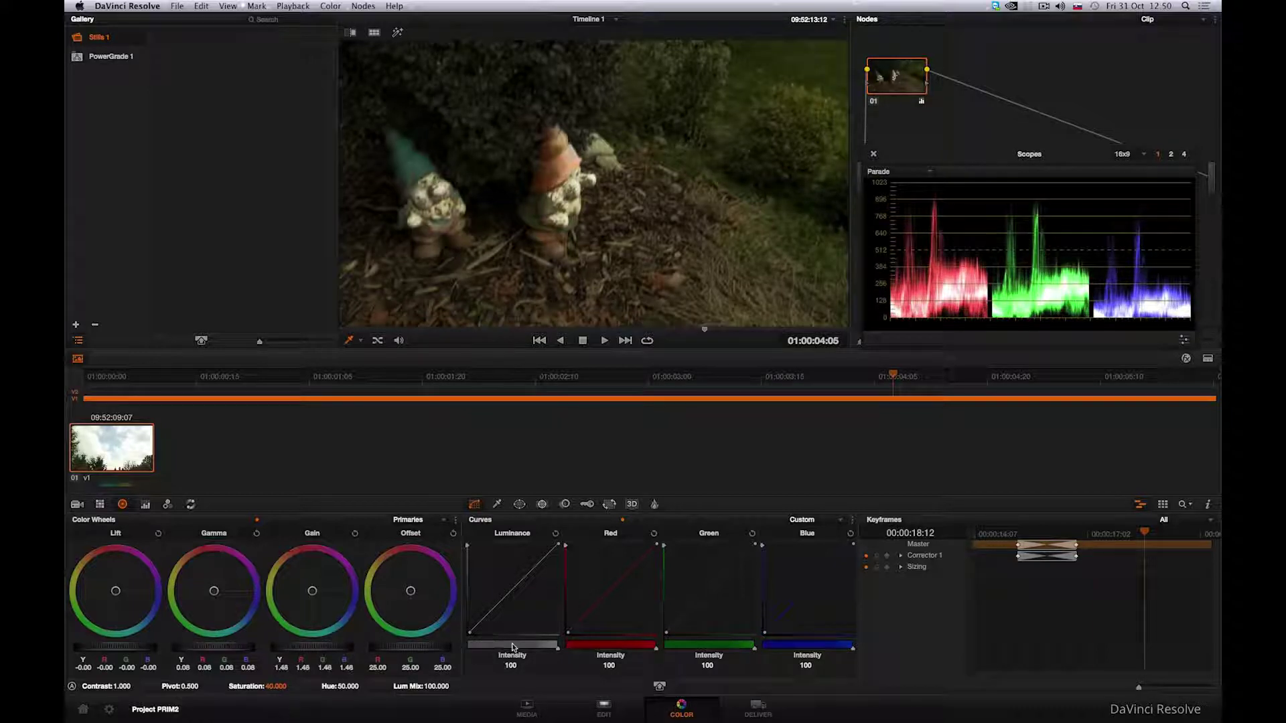
left_click_drag(270, 643, 328, 644)
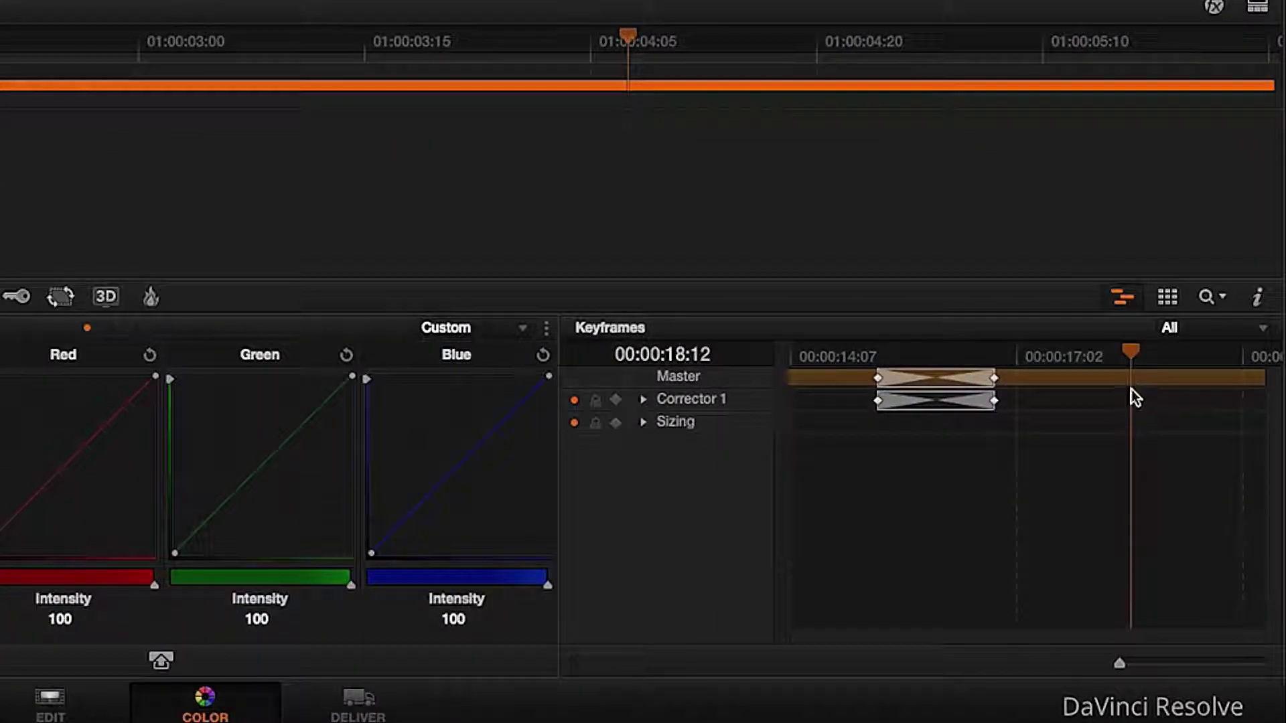
right_click(1130, 393)
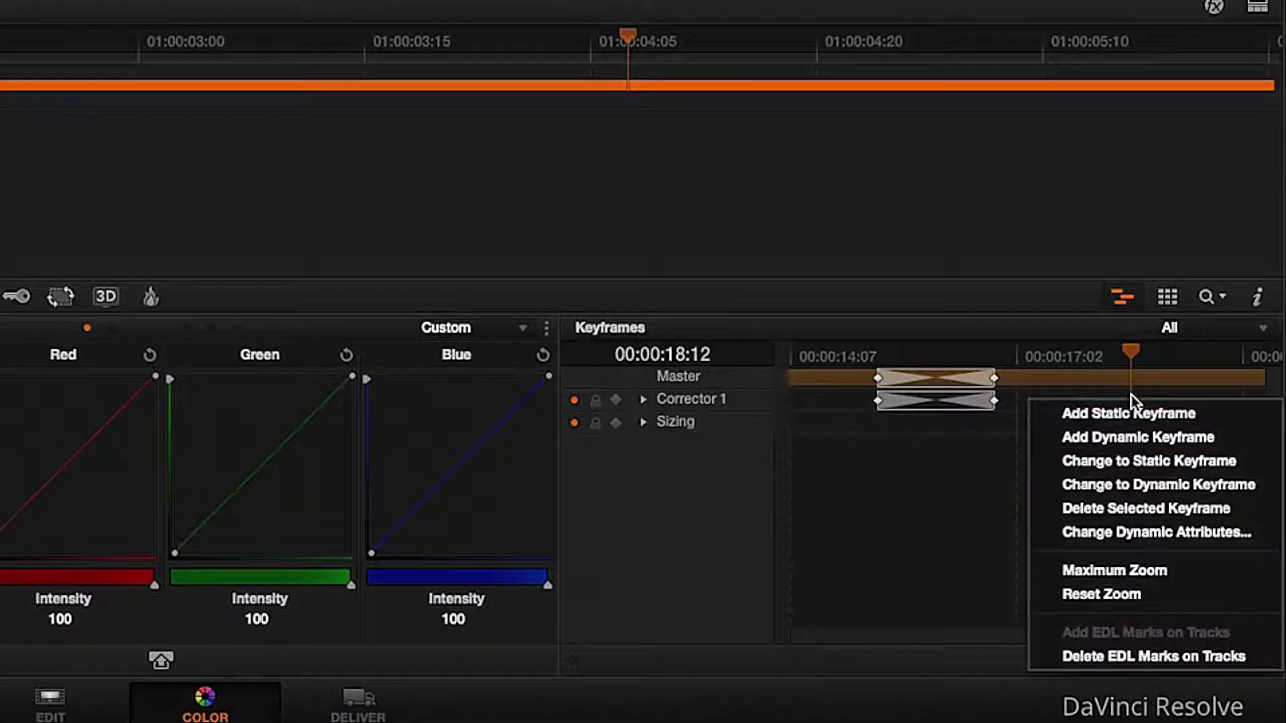
left_click(1137, 437)
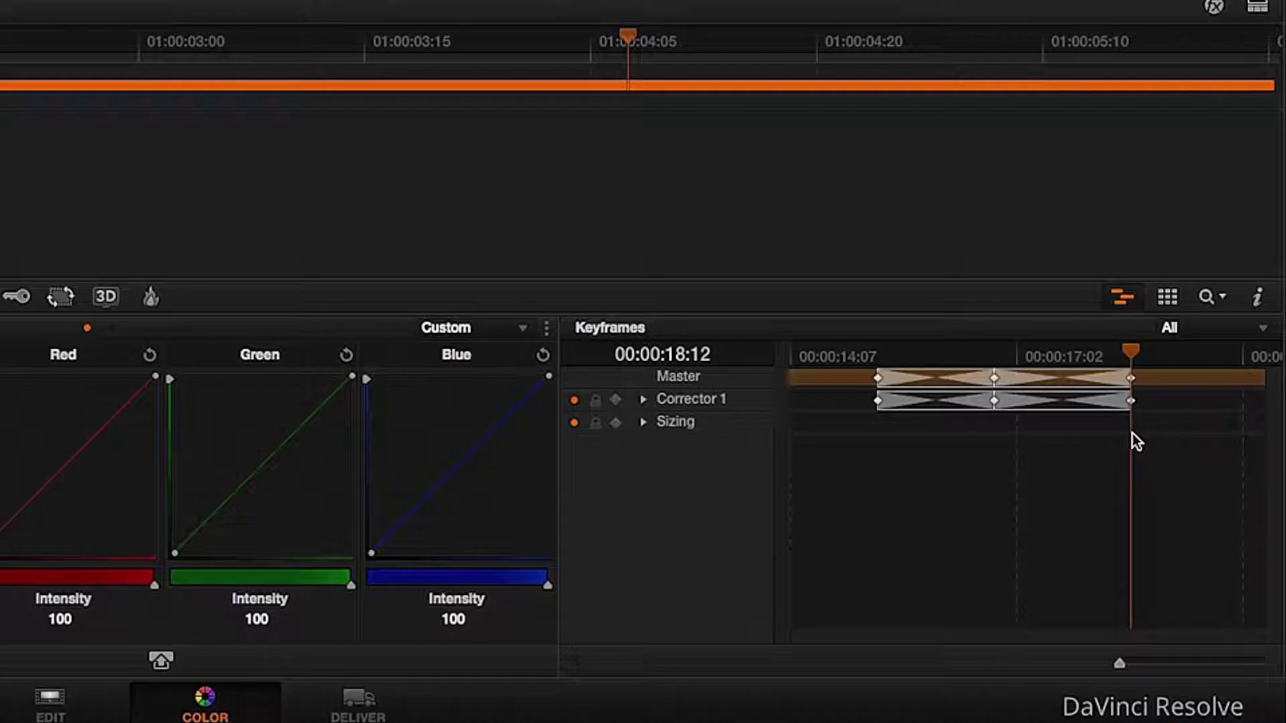
Pull the Master end keyframe back to 18:07 and add a serial node after node 01
left_click_drag(1132, 353, 1126, 353)
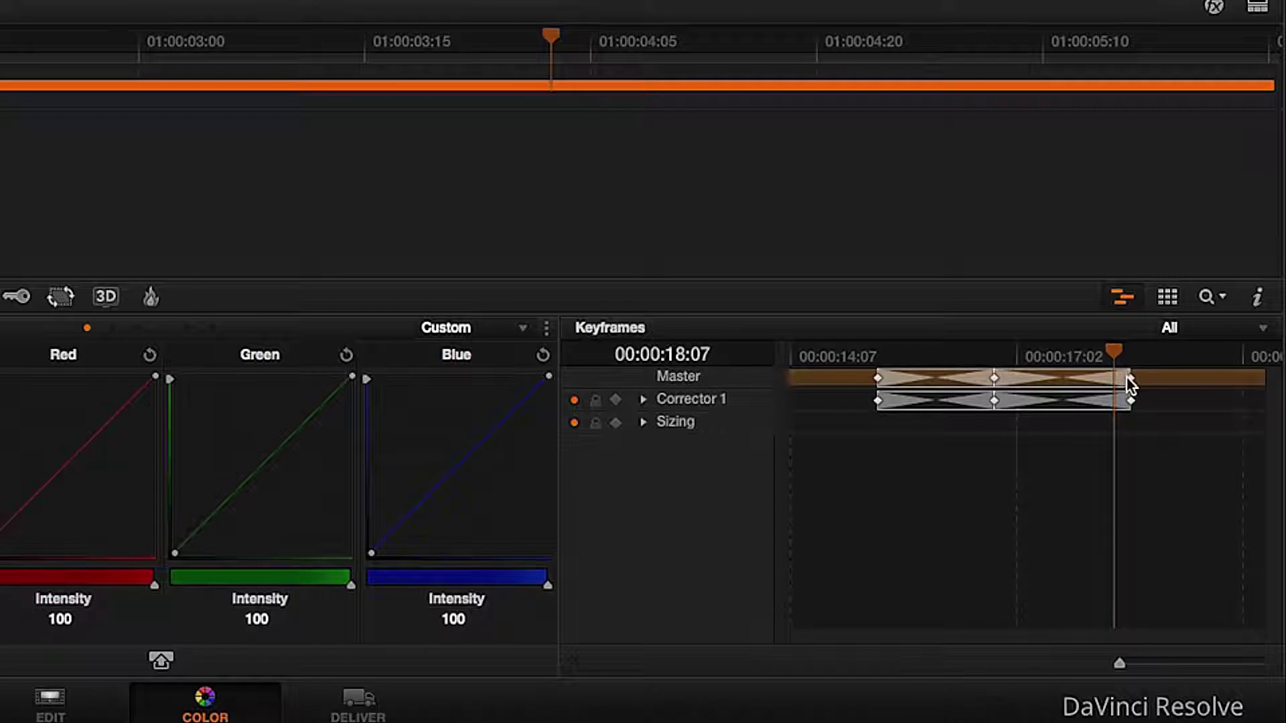
left_click_drag(1130, 379, 1115, 380)
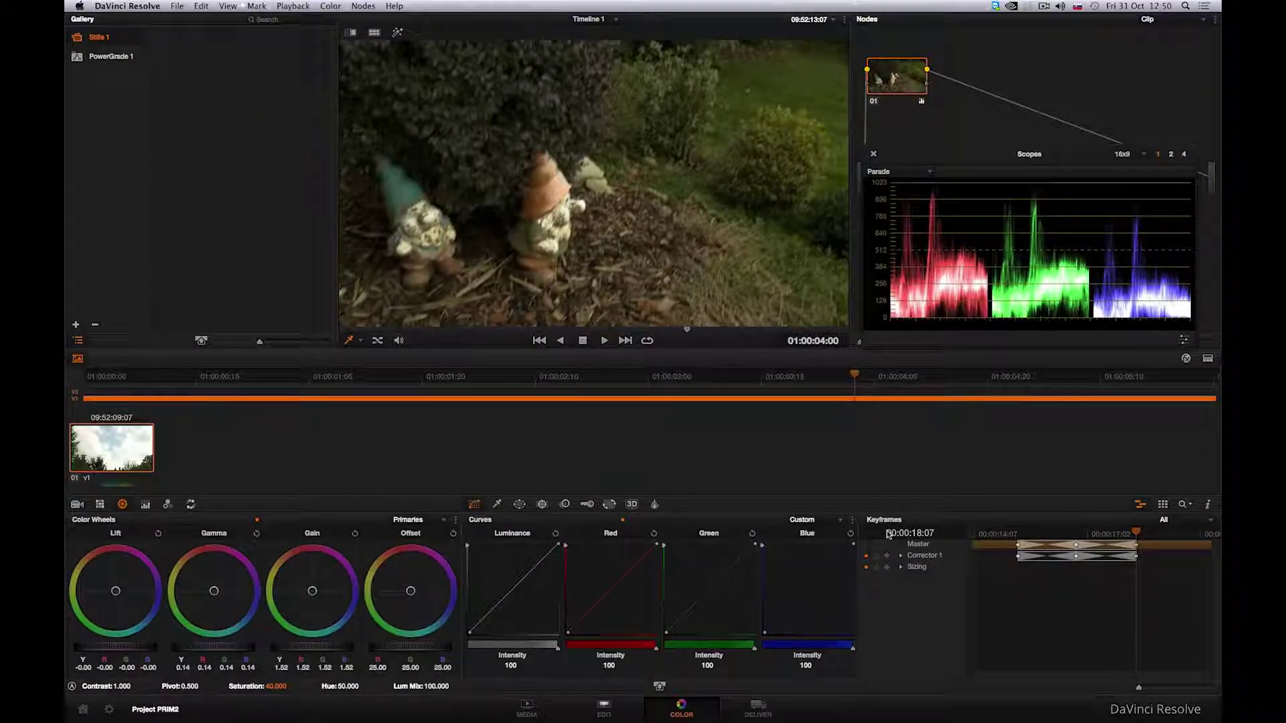
left_click(365, 6)
left_click(372, 19)
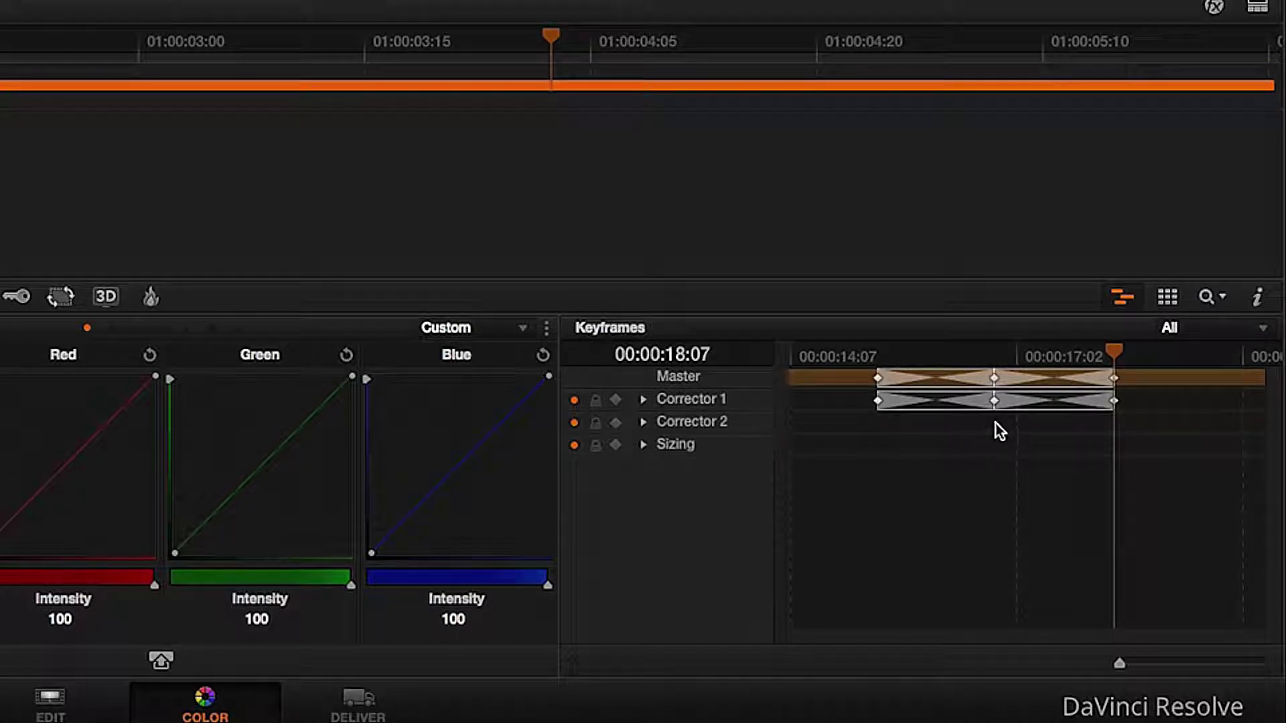
Keyframe Corrector 1's Color Corrector track from 18:07 to about 18:22 with a Gain change, toggling to compare
left_click(643, 399)
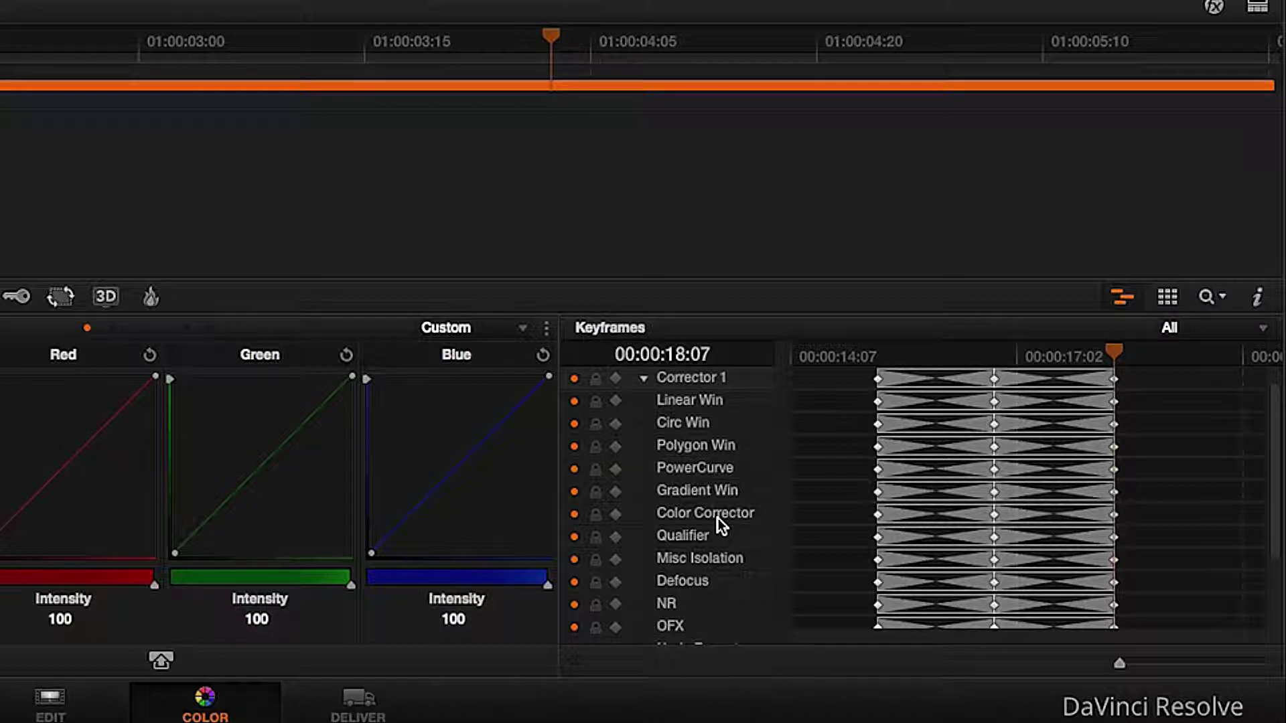
left_click(616, 514)
left_click_drag(1122, 361, 1169, 361)
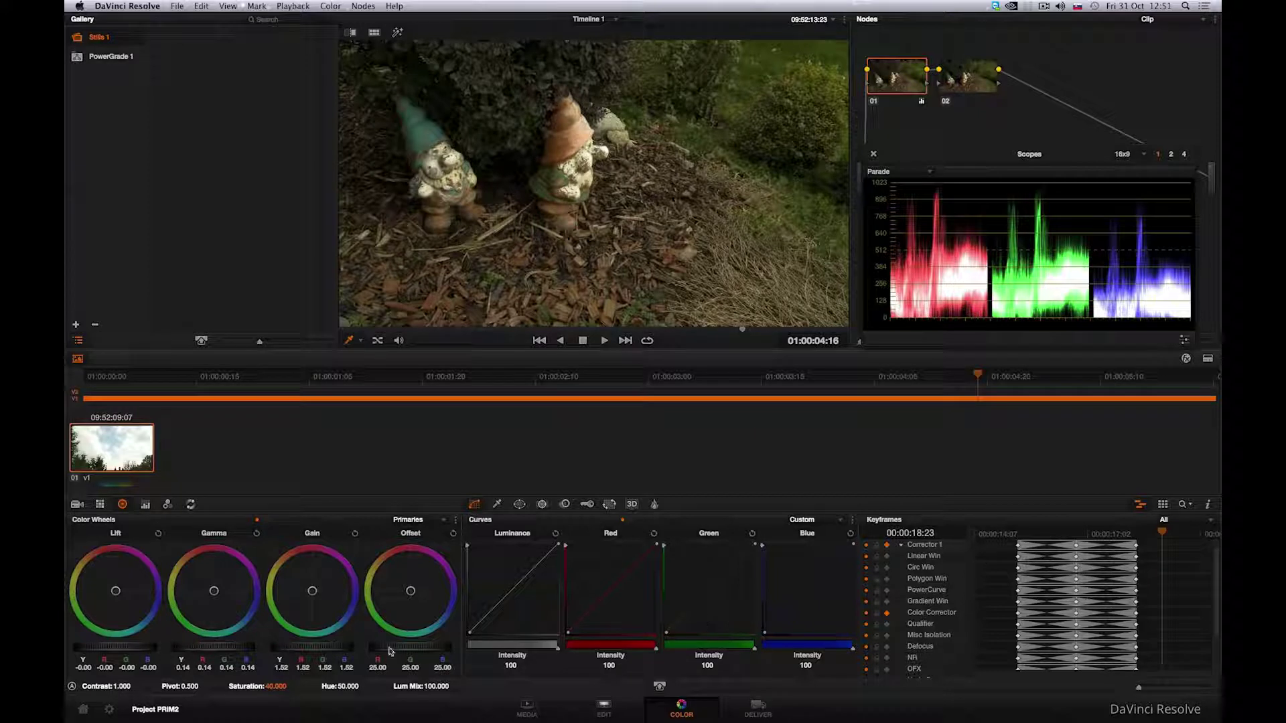
left_click(335, 651)
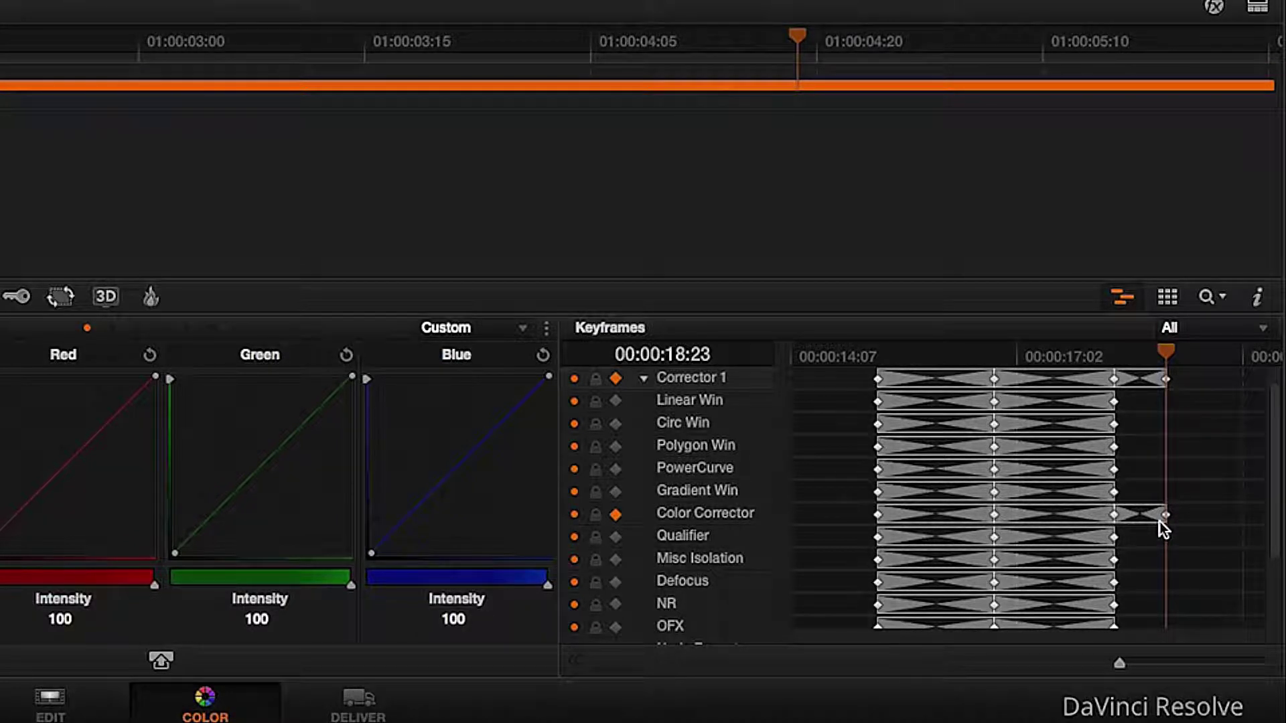
left_click(574, 515)
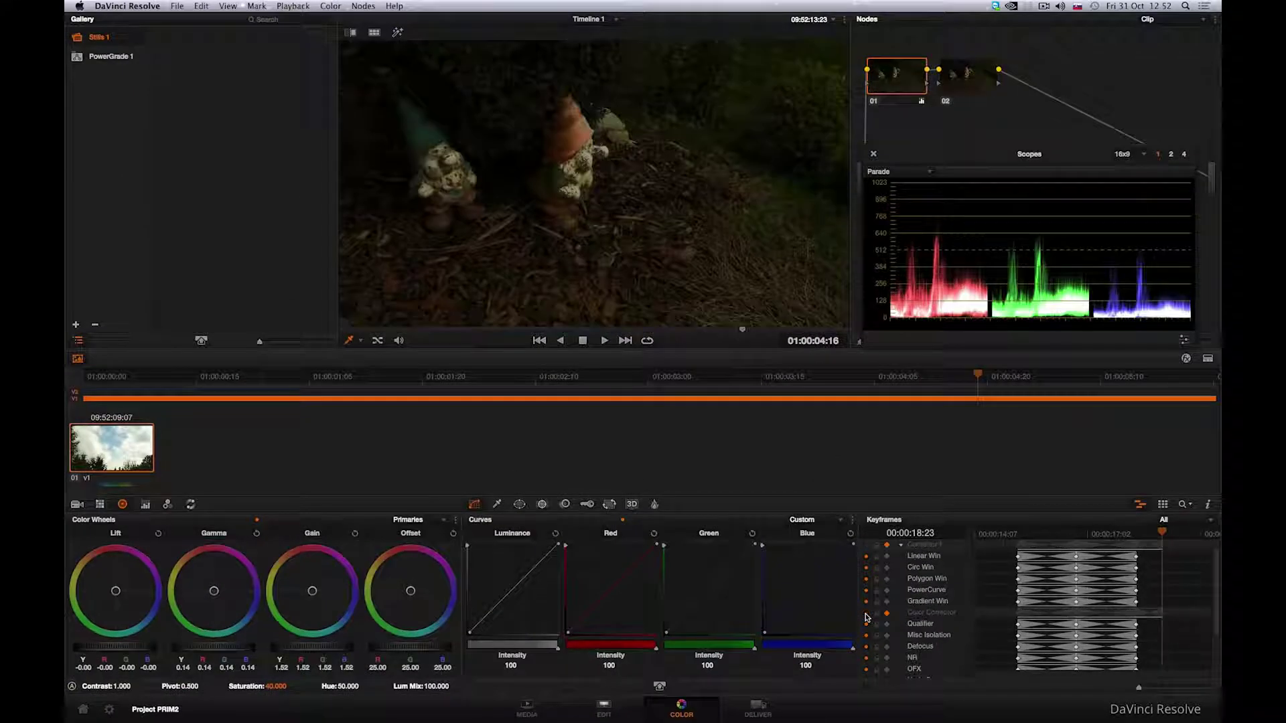
Re-enable the Color Corrector track and apply clip 01's grade to clip 02
left_click(866, 613)
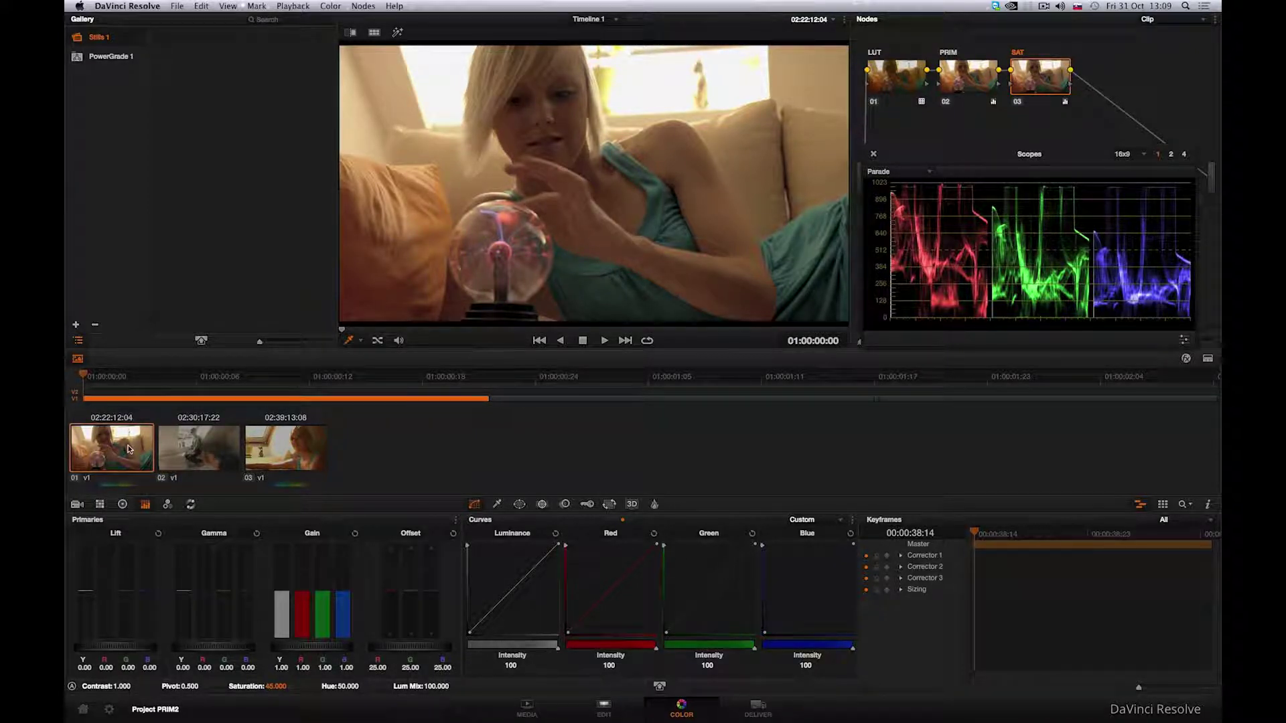
left_click(189, 448)
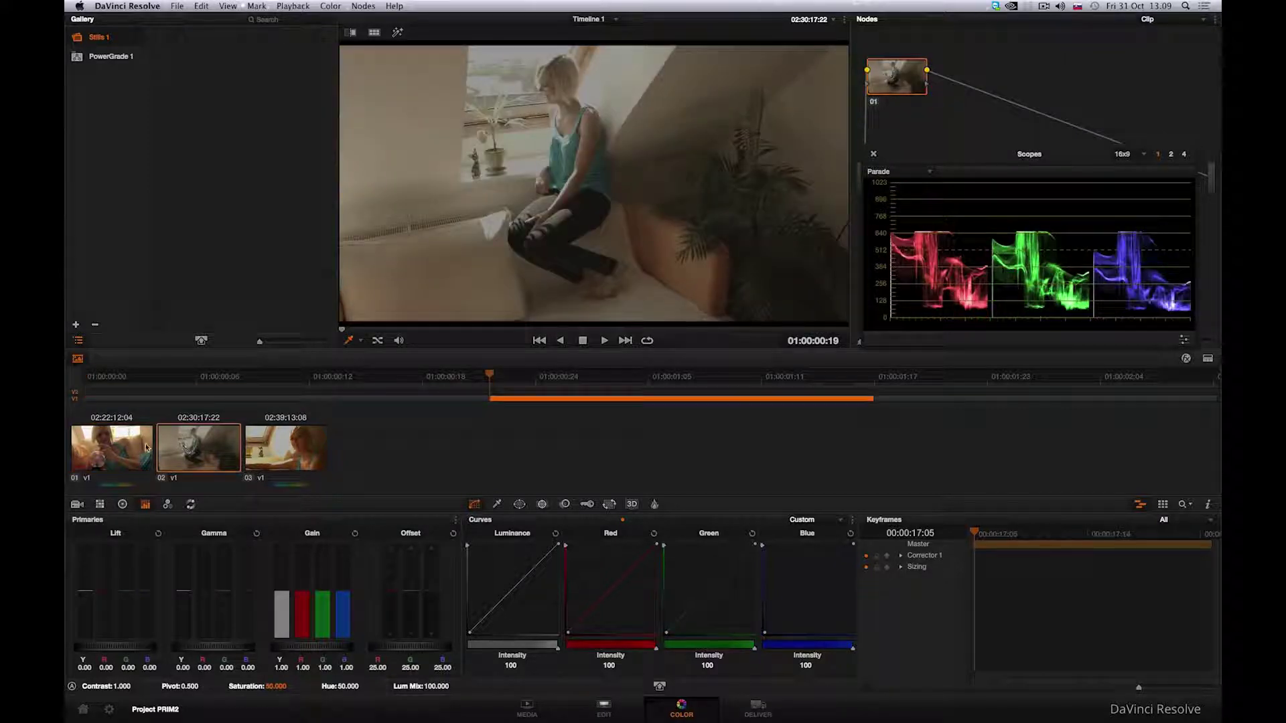
middle_click(131, 446)
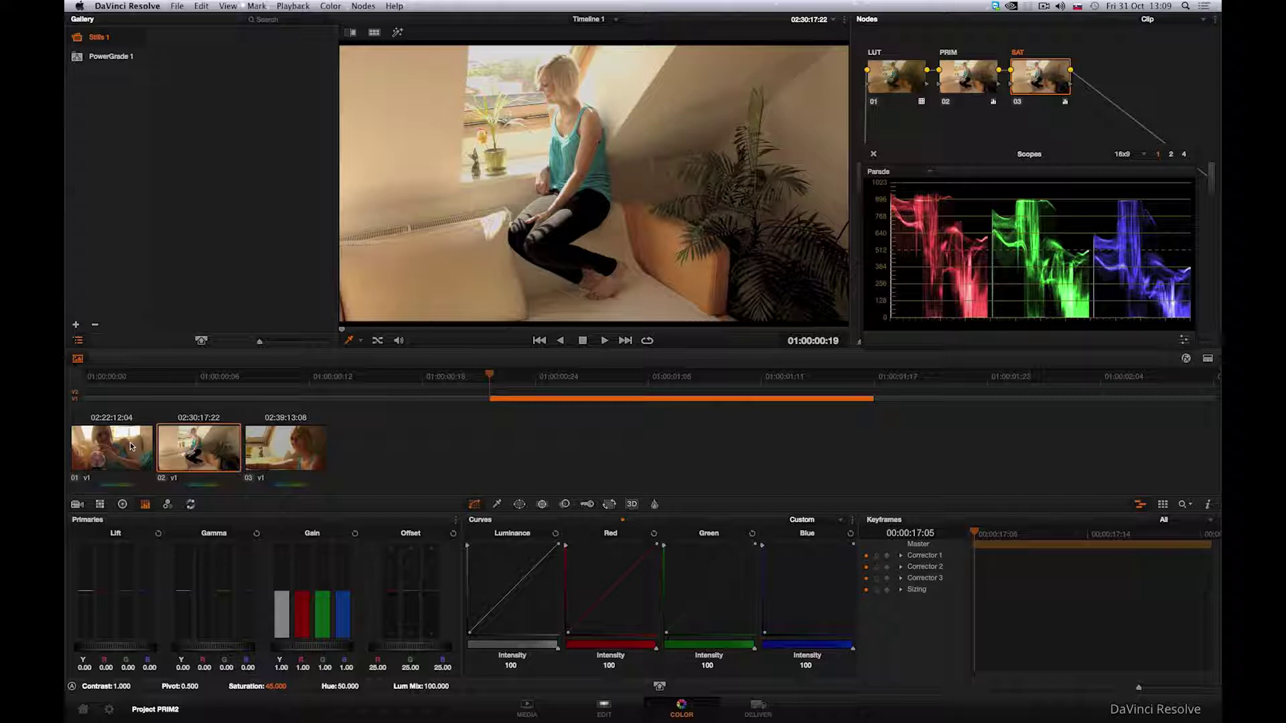
Review clip 01's PRIM node and clip 03, then return to clip 01
left_click(132, 447)
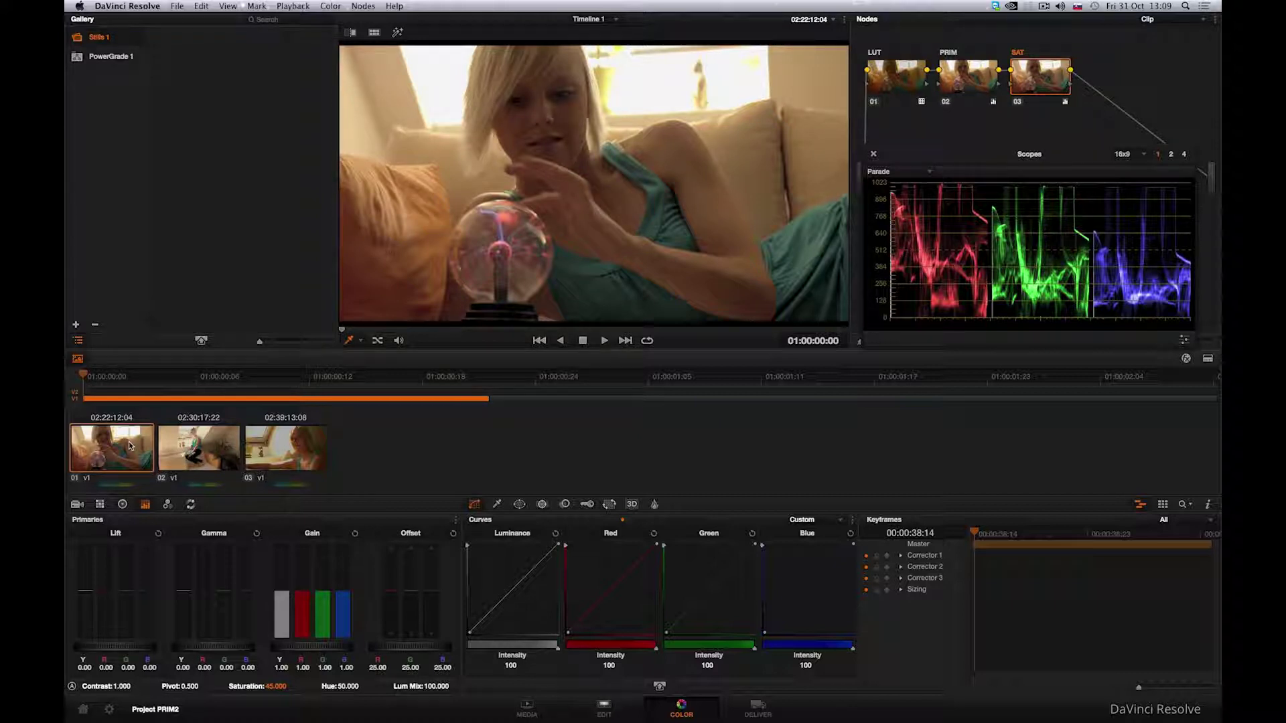
left_click(960, 87)
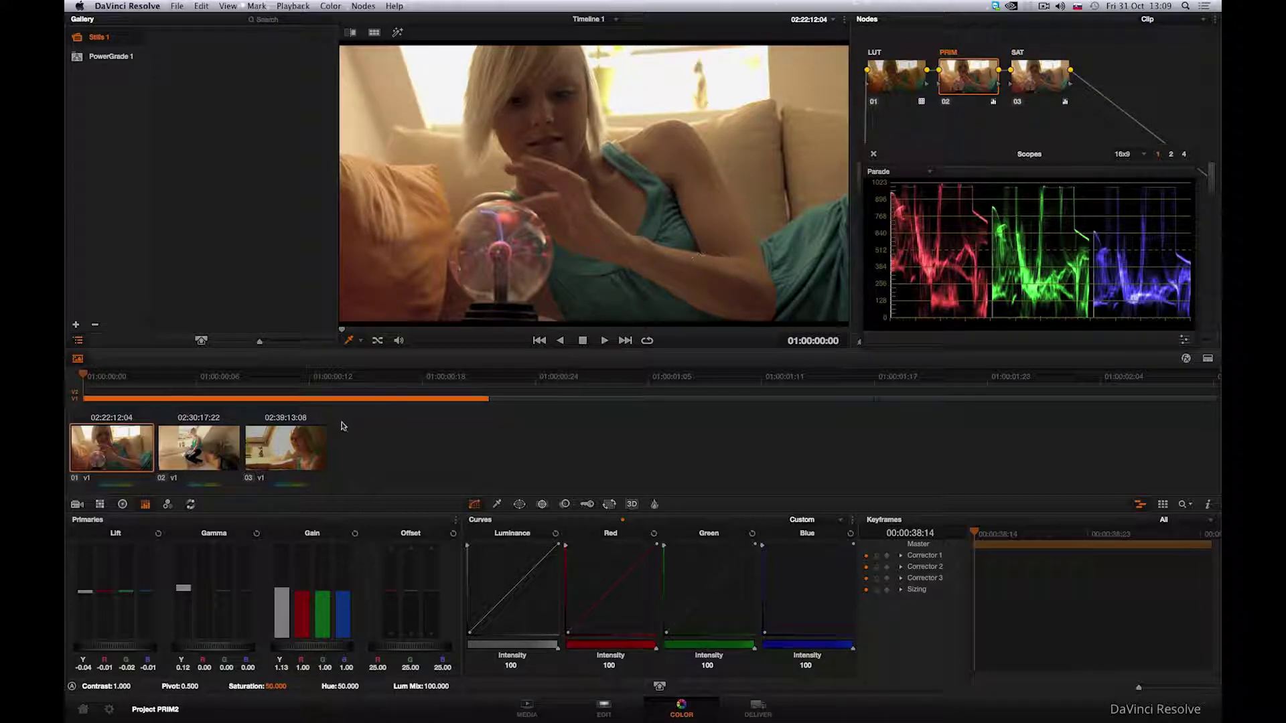
left_click(298, 445)
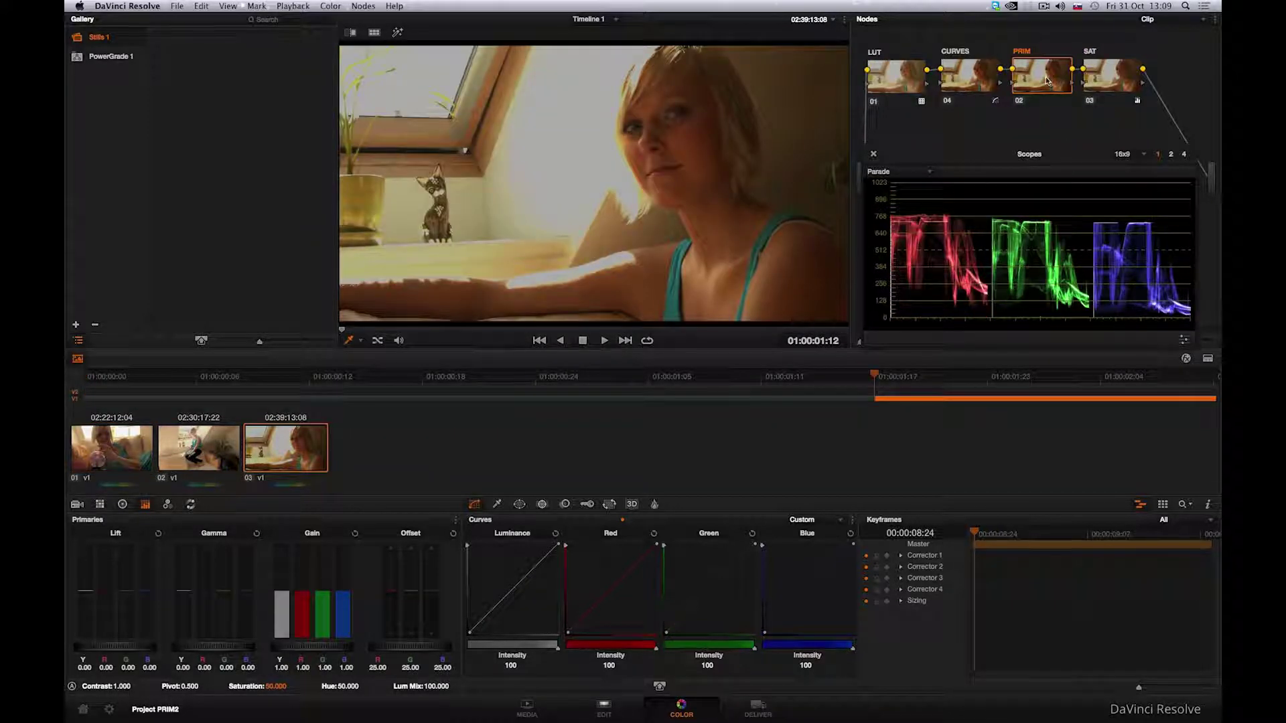
left_click(140, 441)
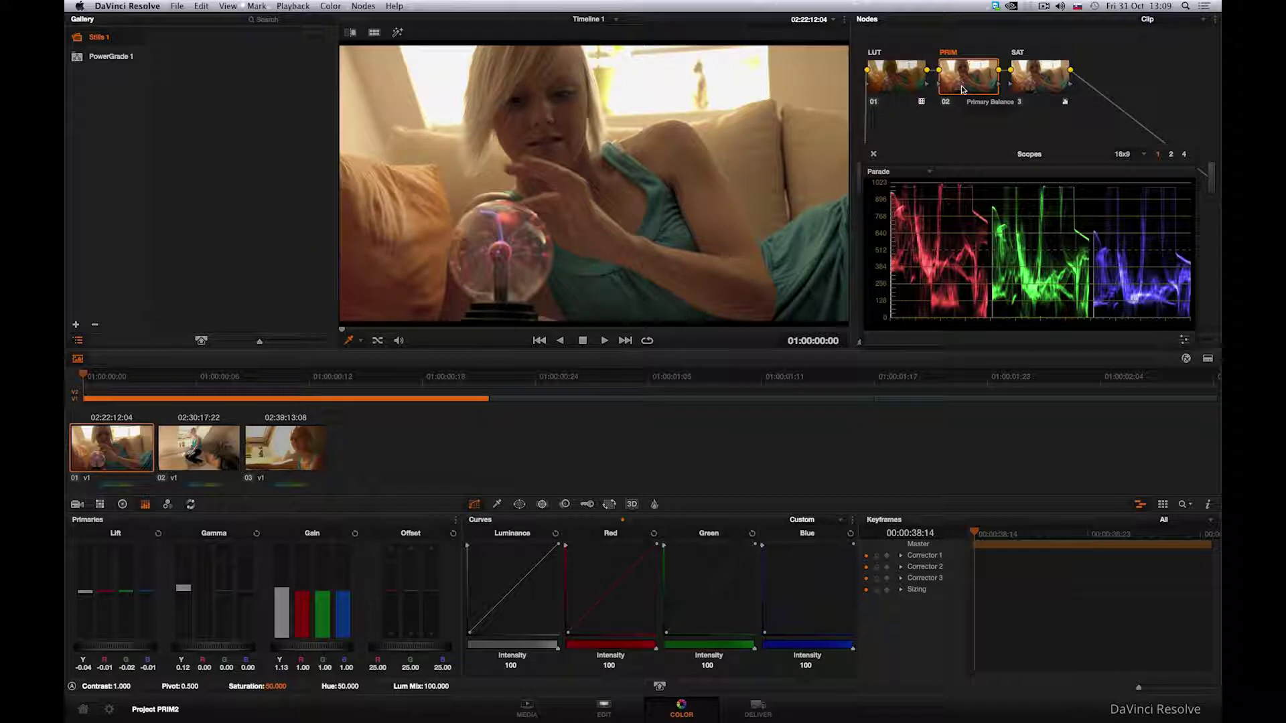
Copy clip 01's grade and paste it onto clip 03
left_click(177, 7)
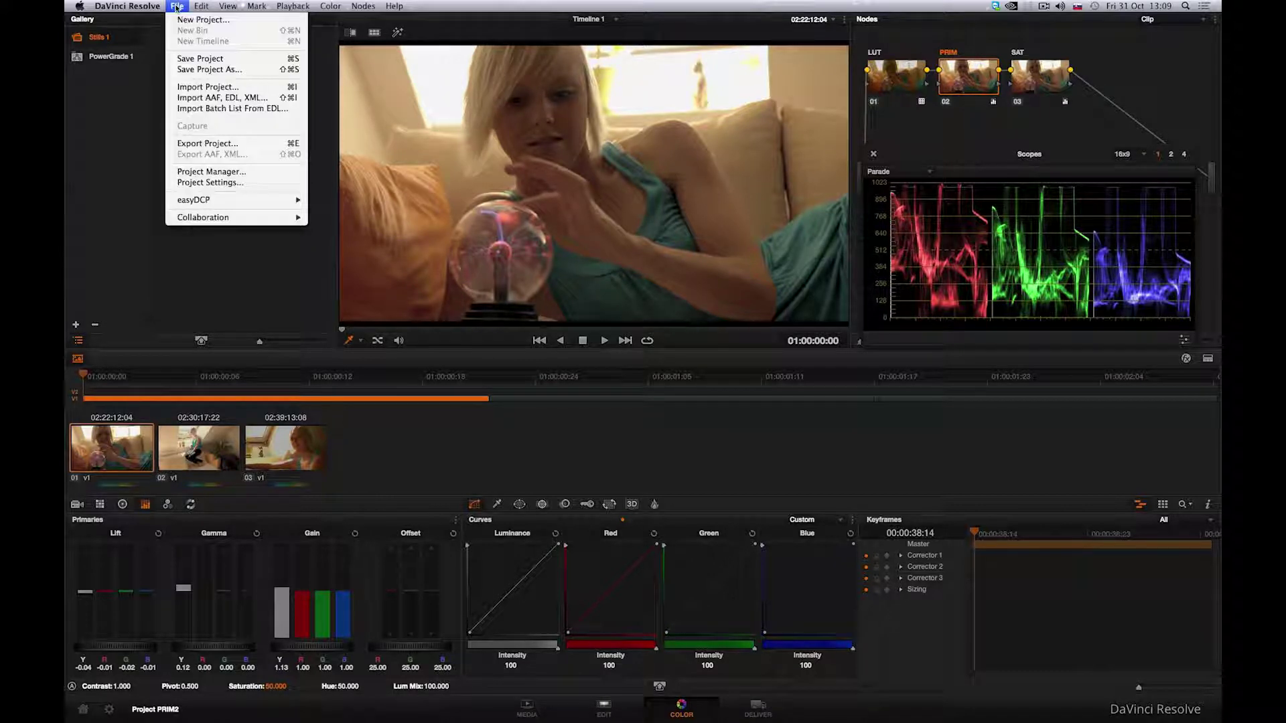
mouse_move(201, 7)
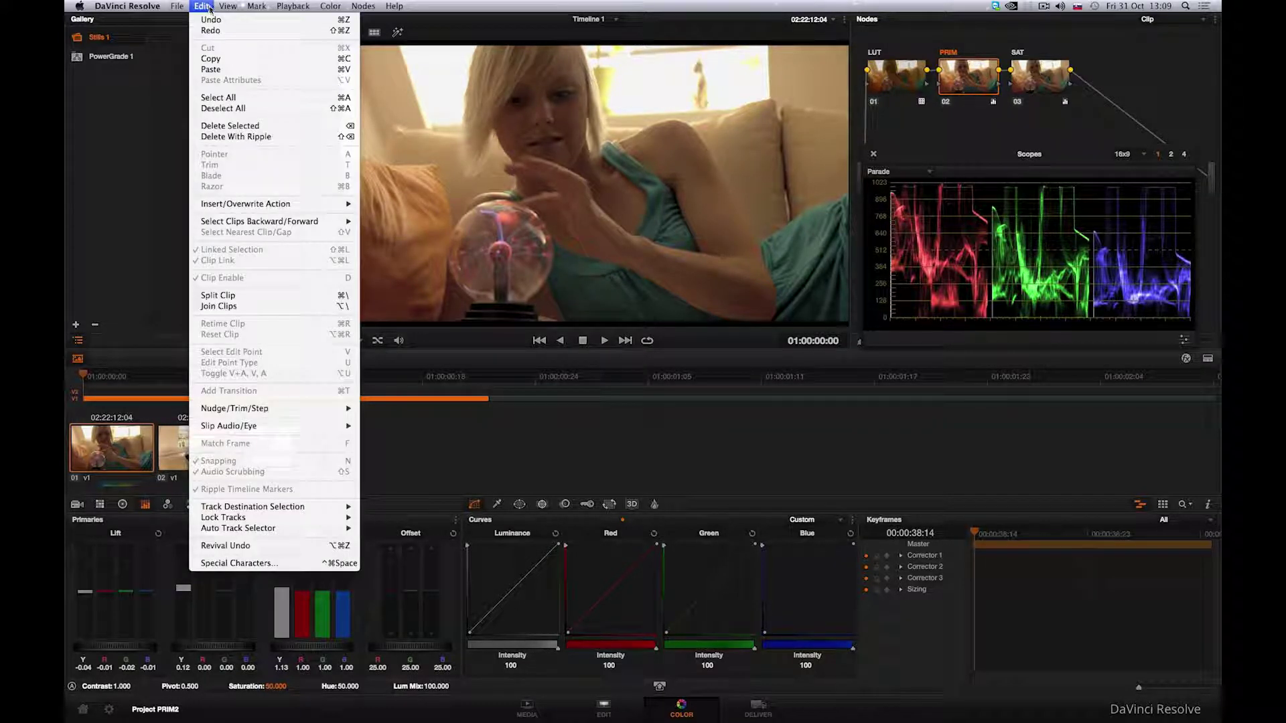
left_click(210, 59)
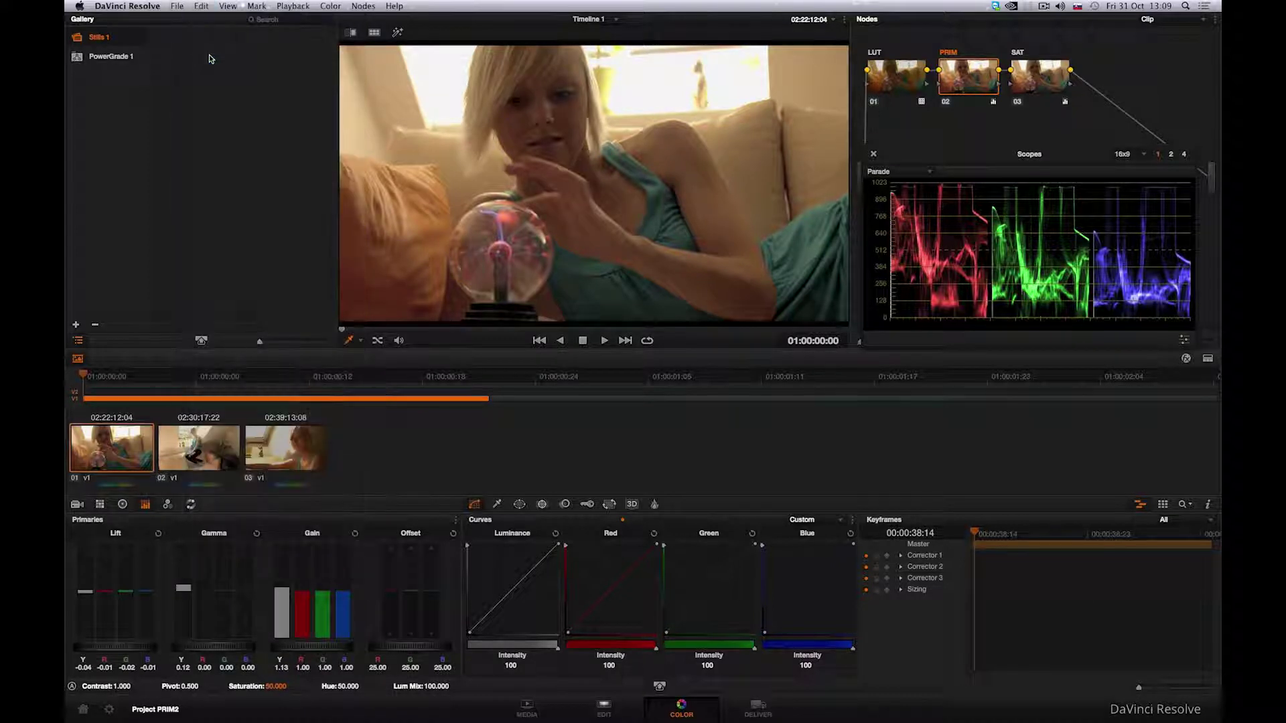
left_click(280, 453)
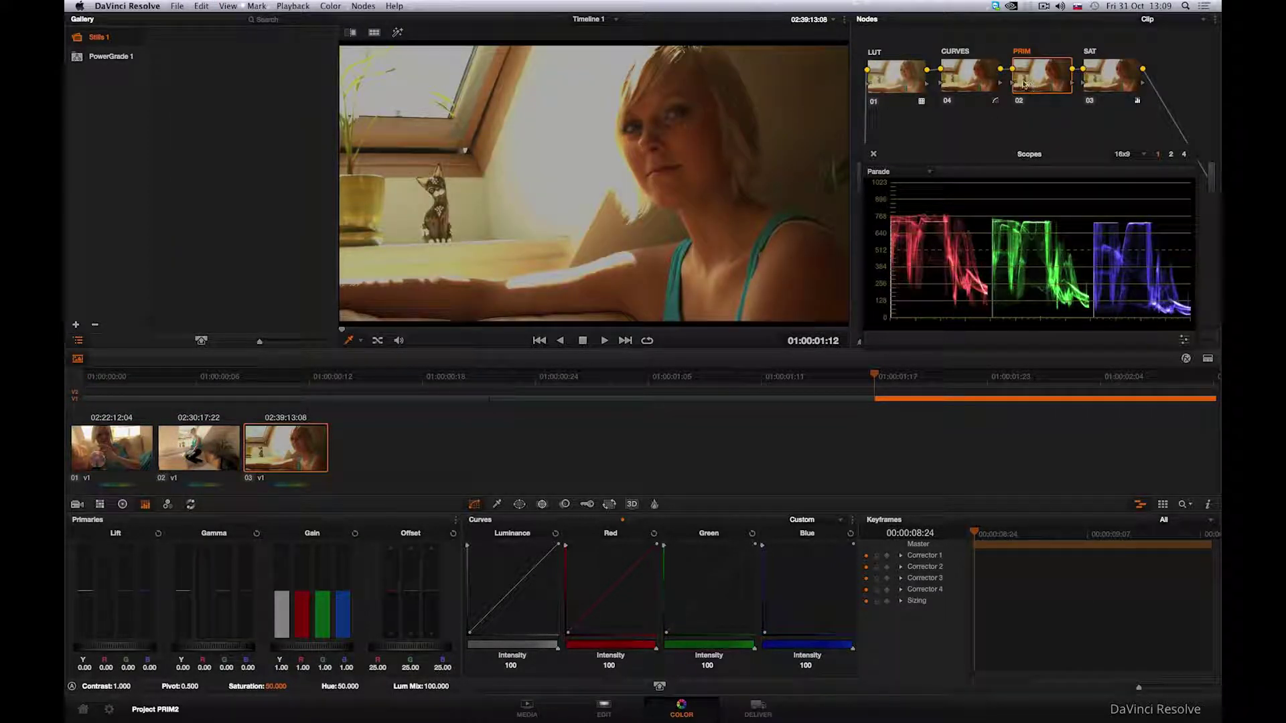
left_click(195, 8)
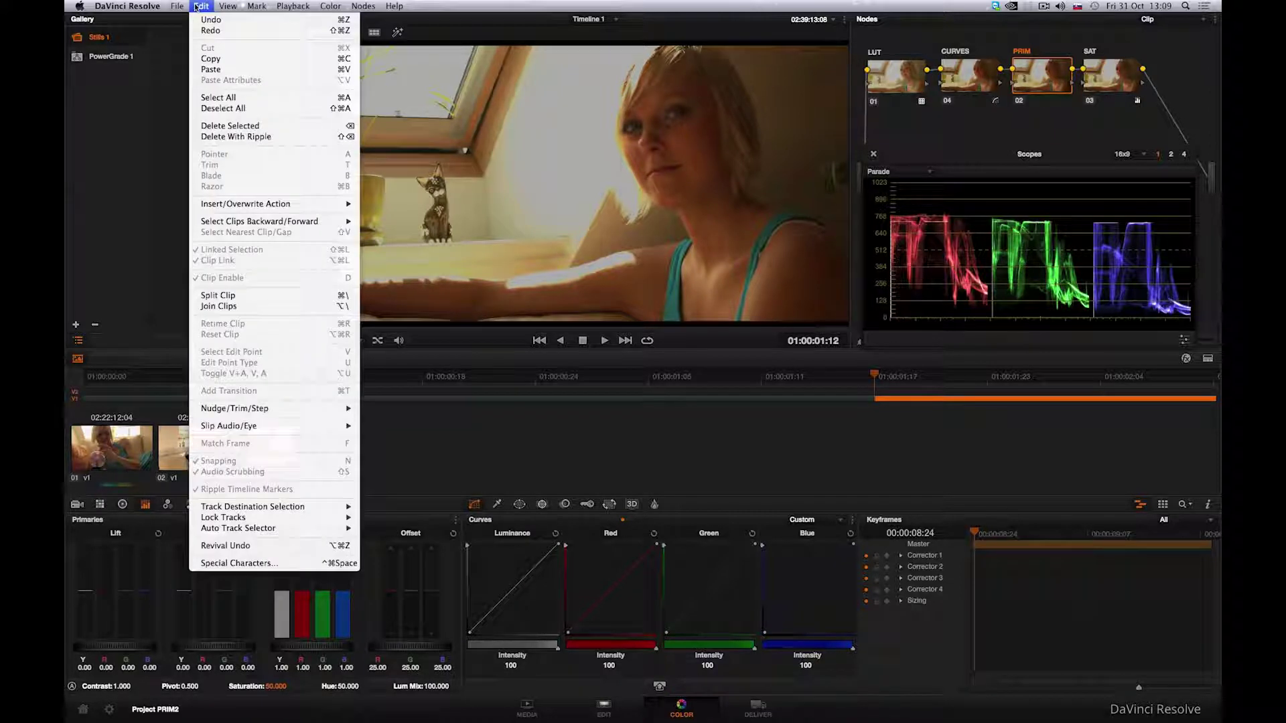
left_click(214, 69)
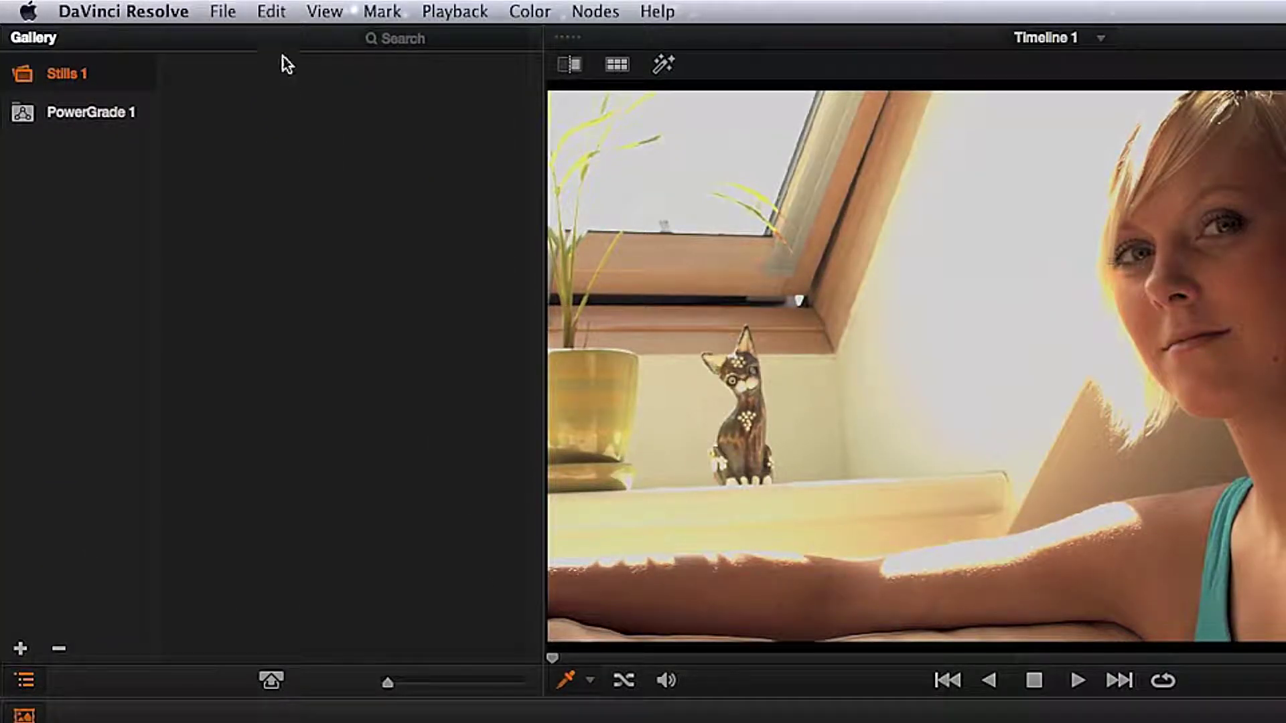
Close the Edit menu without changes and reselect clip 01
left_click(270, 10)
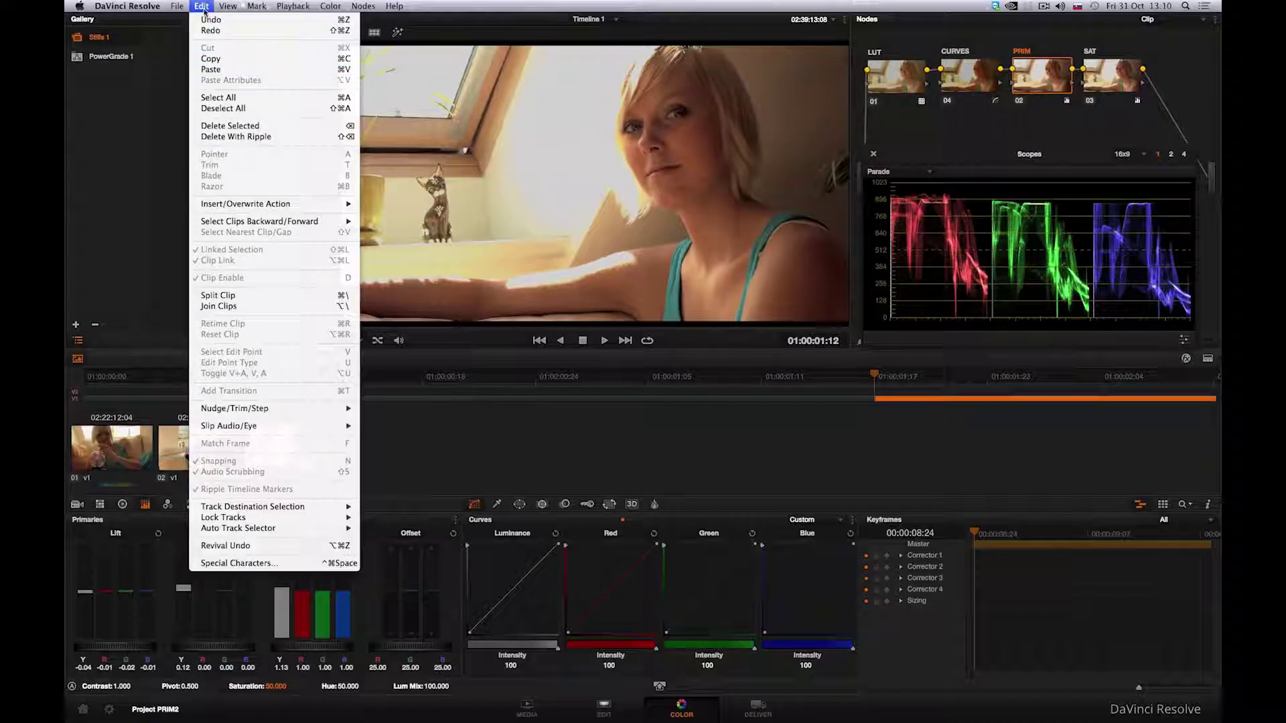
left_click(205, 11)
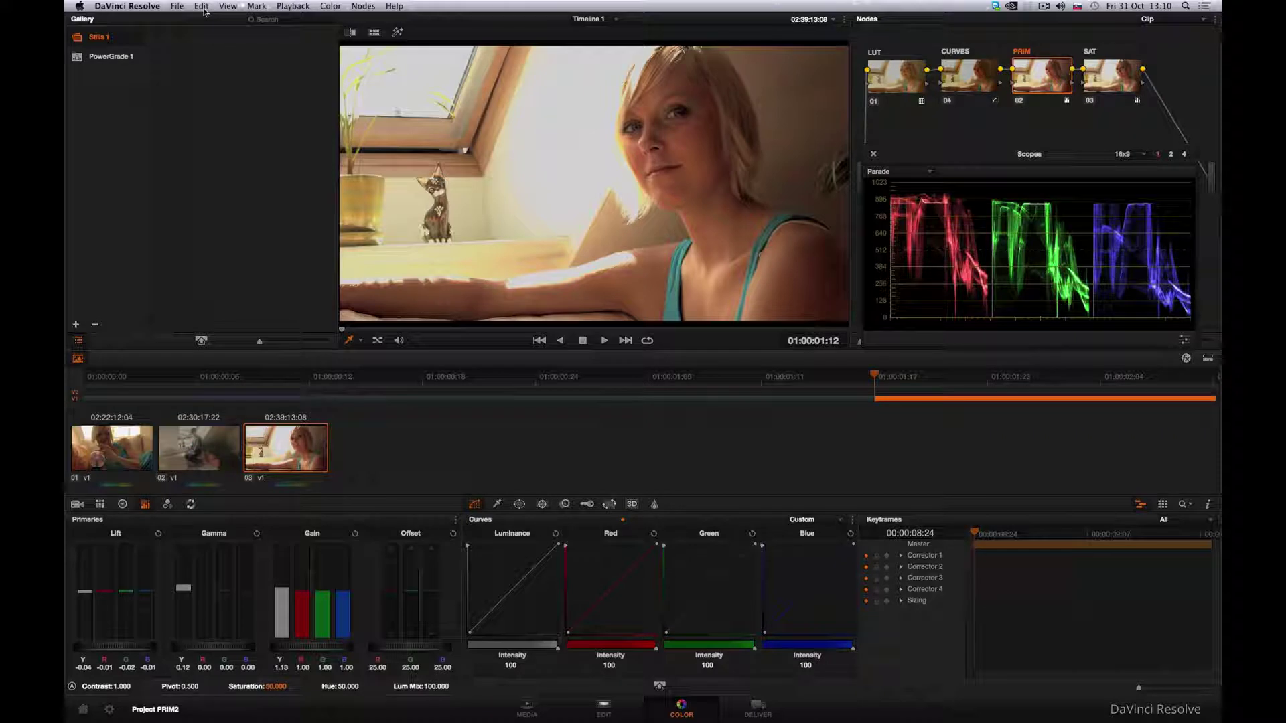
left_click(118, 442)
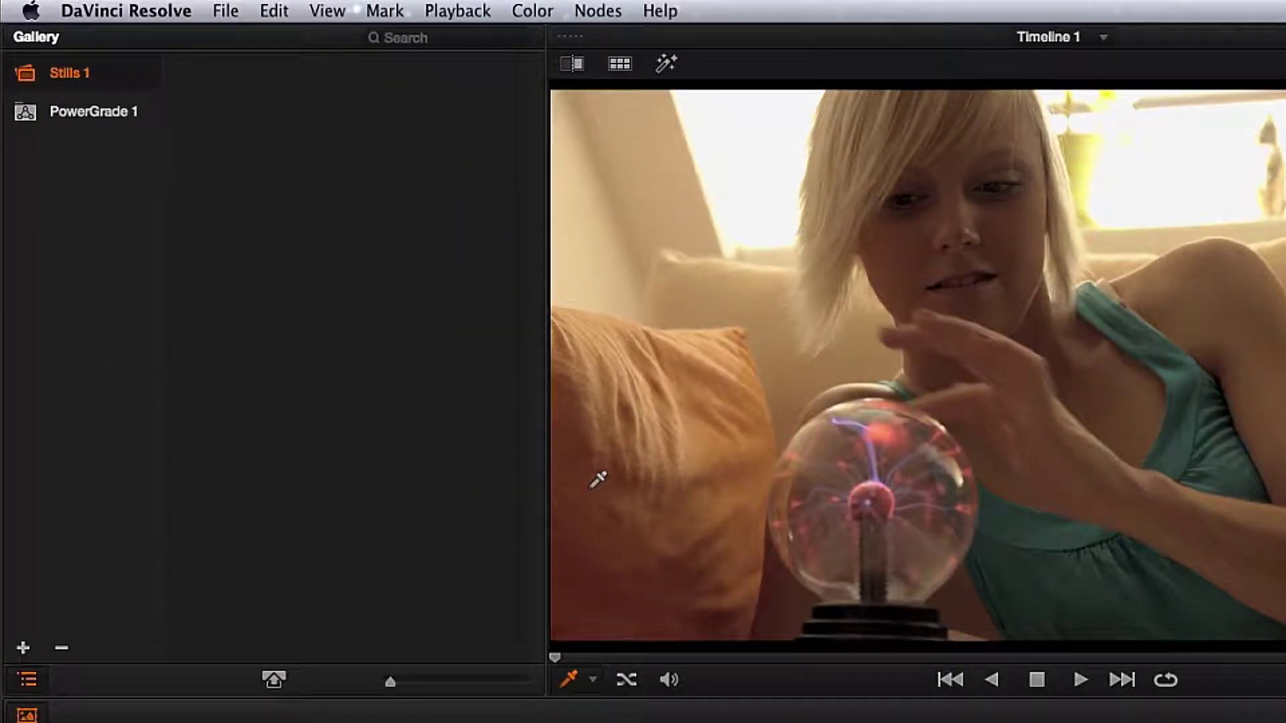
Grab clip 01's grade as still 1.1.1 and apply it to clip 02 with Add Correction
right_click(592, 487)
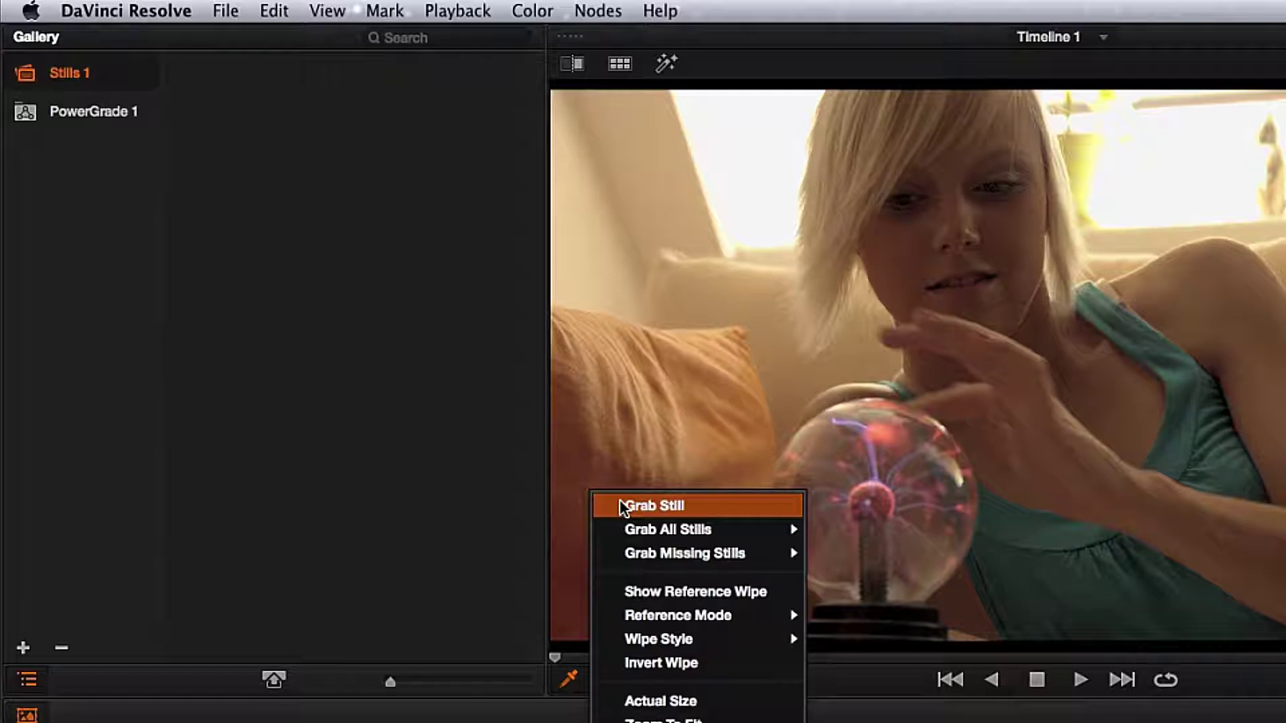
left_click(620, 504)
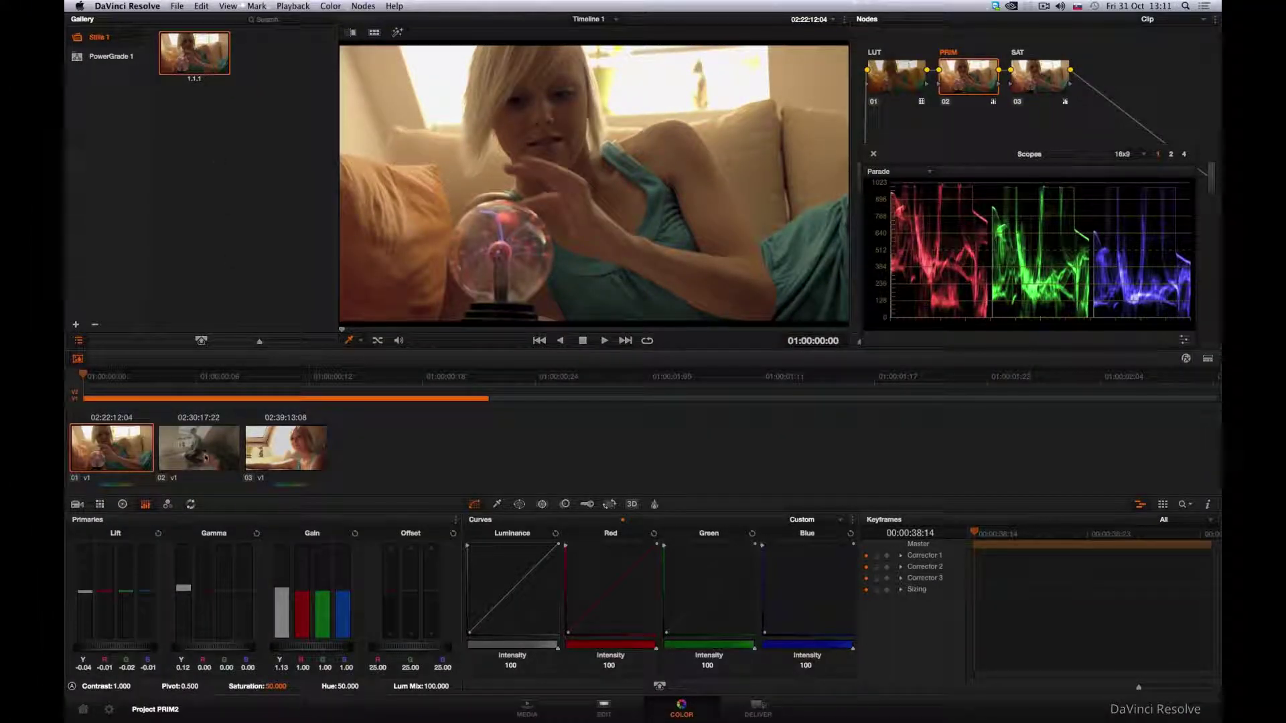
left_click(205, 457)
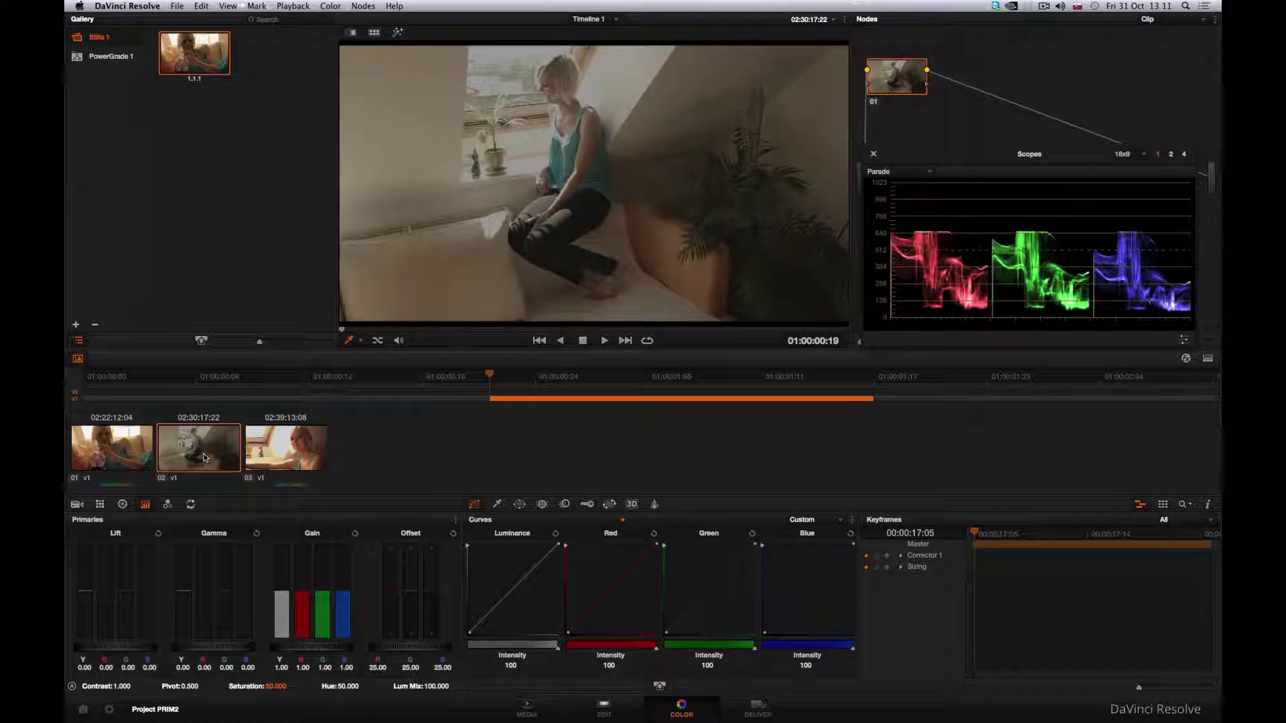
right_click(211, 62)
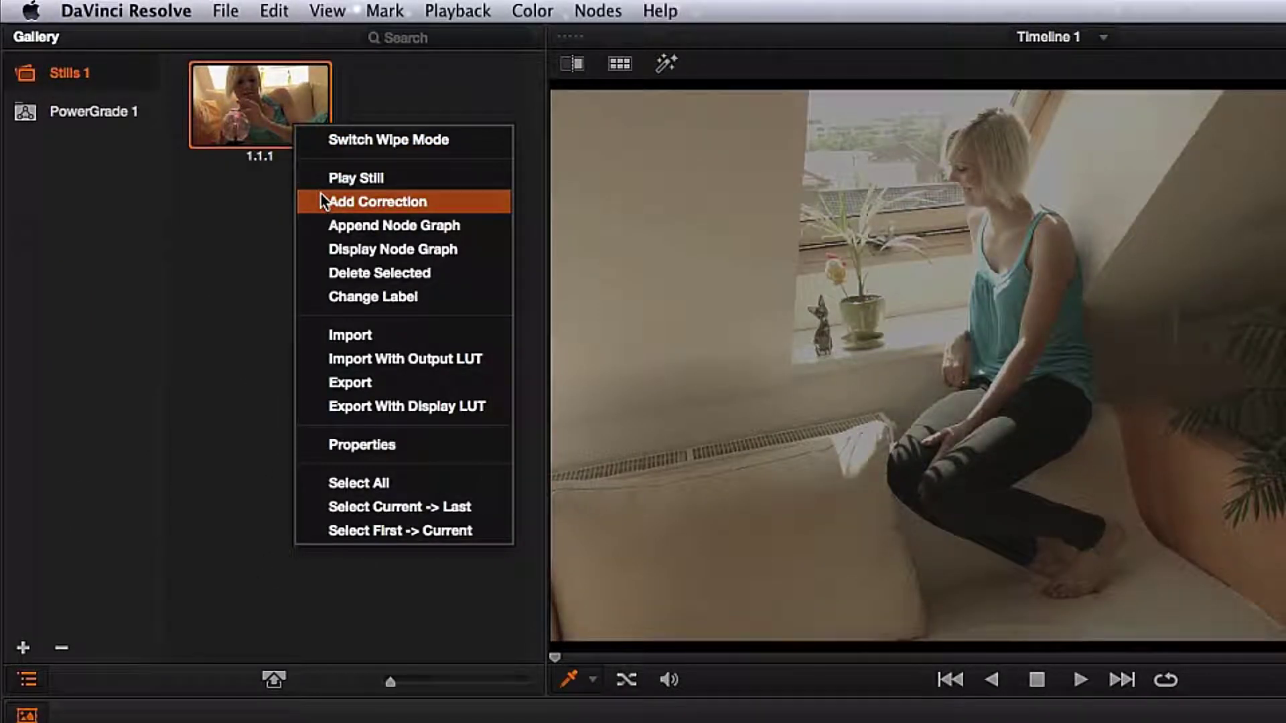
left_click(320, 194)
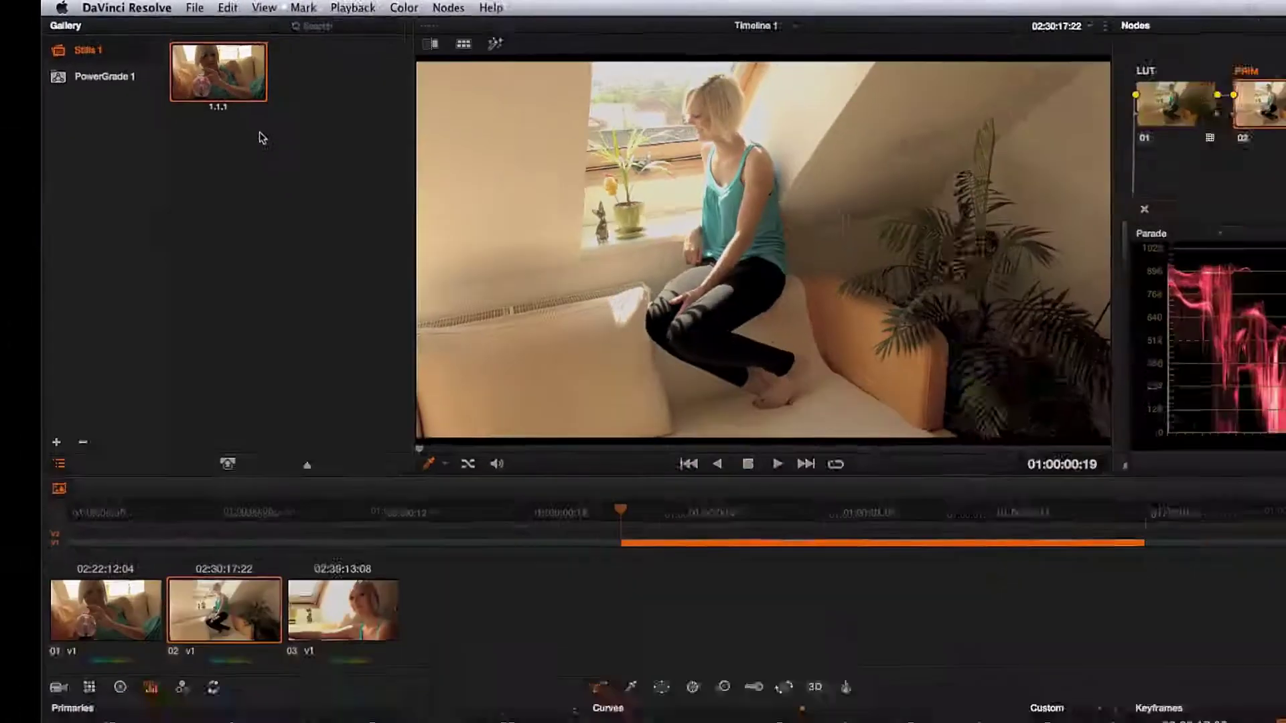